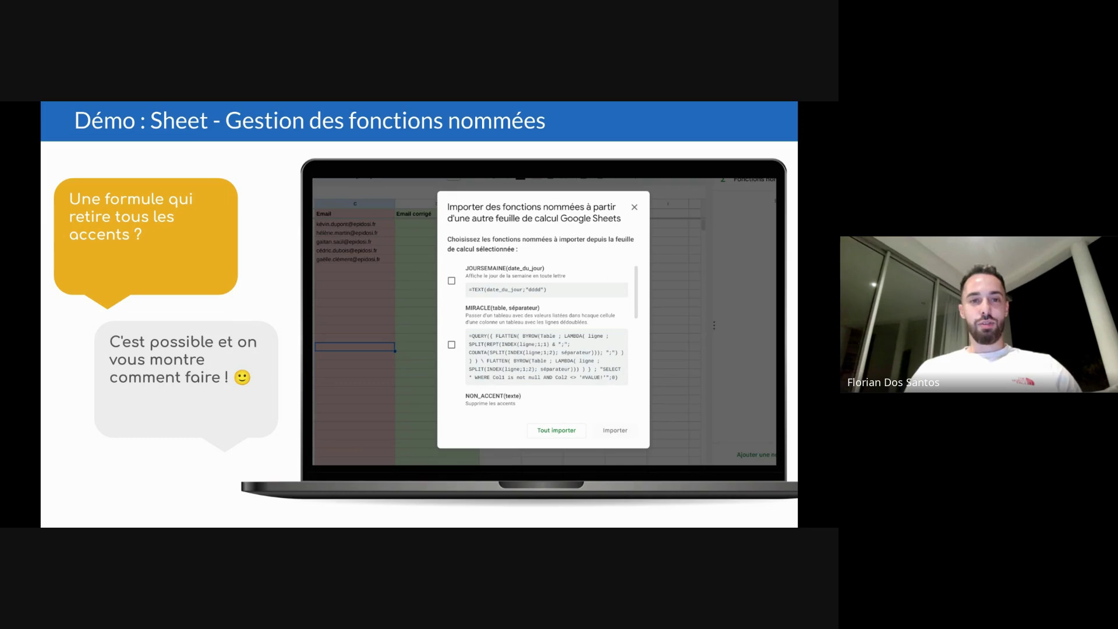
Switch to the Exemple Fonctions nommées spreadsheet and examine the Email column's formula in C2 of the Accents sheet.
key(alt+Tab)
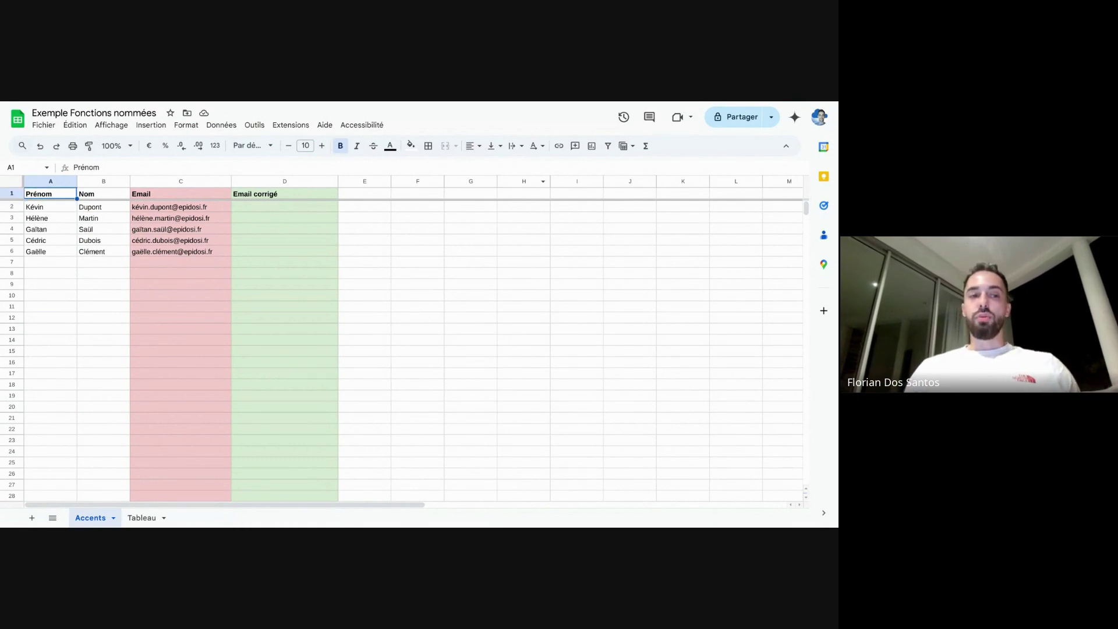
click(103, 194)
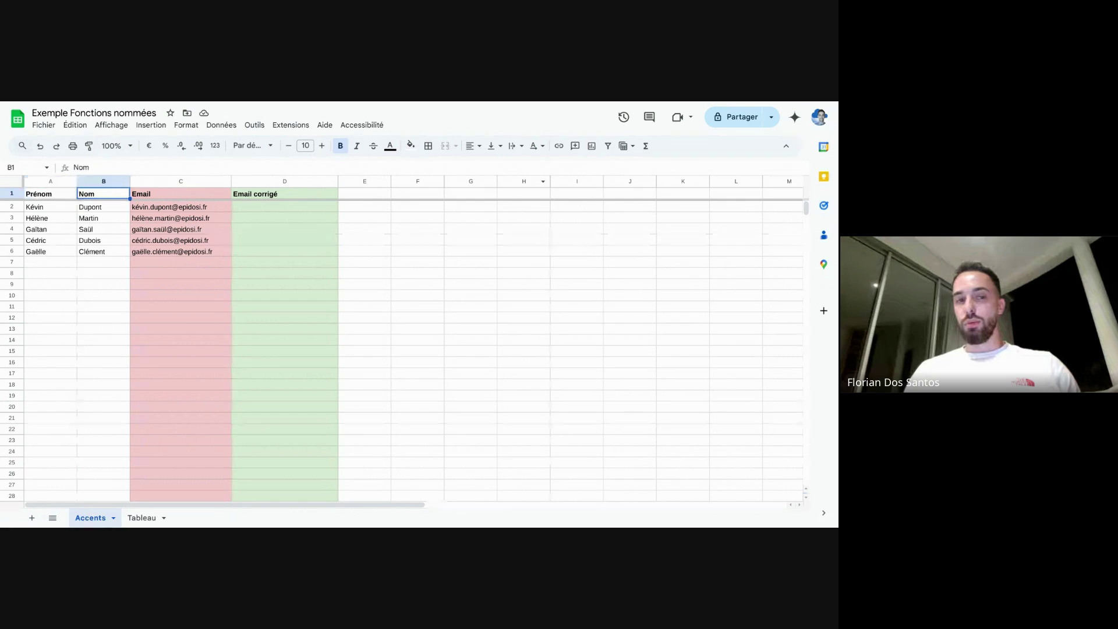
click(181, 207)
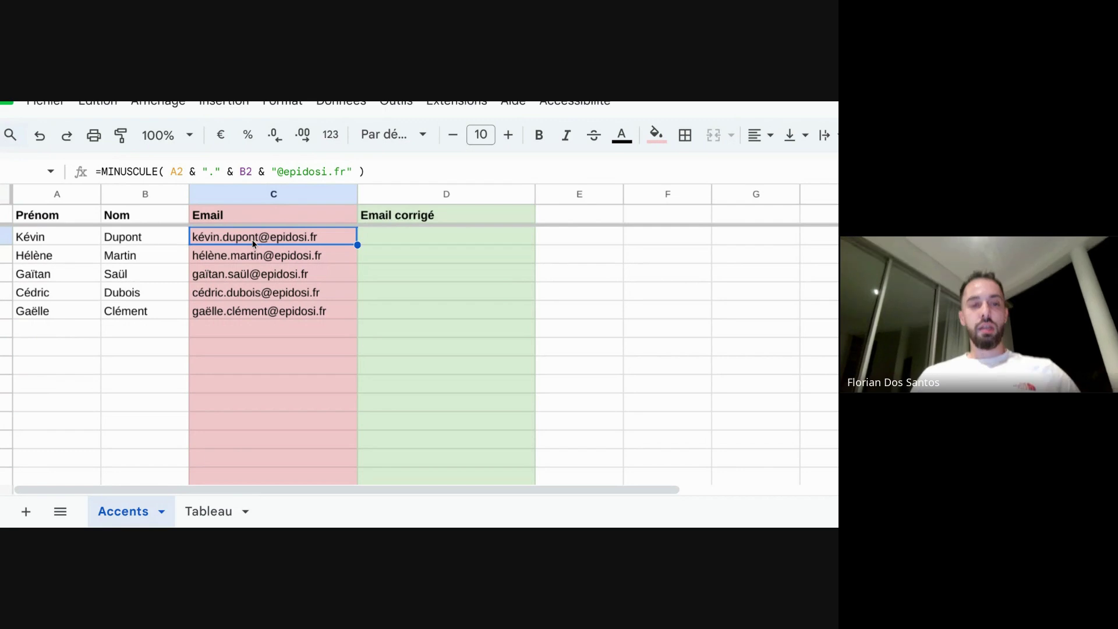
click(396, 238)
click(311, 239)
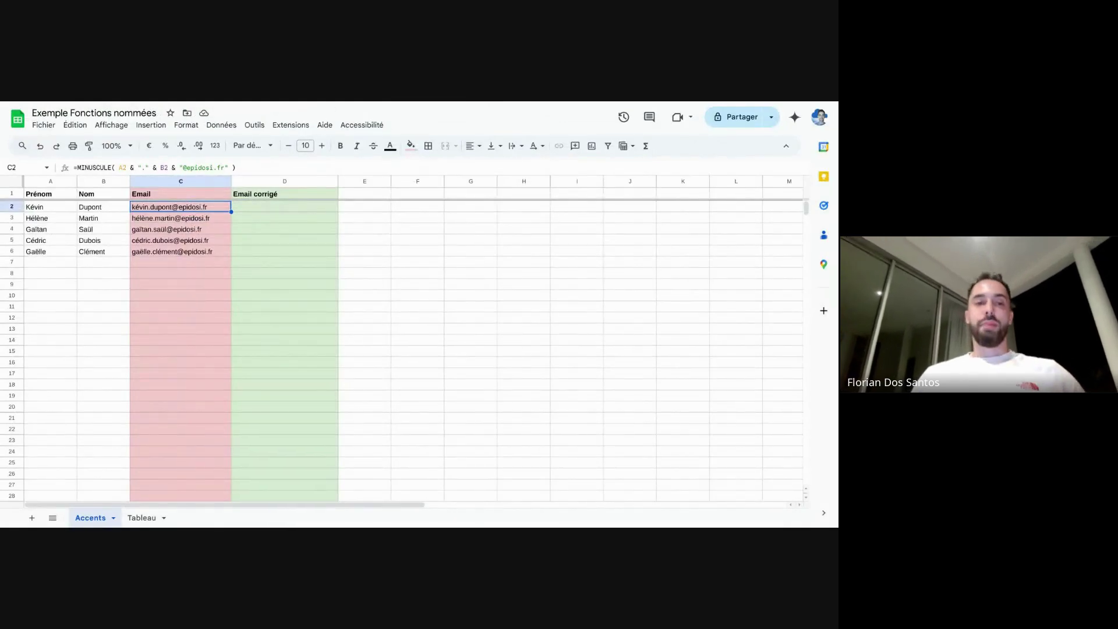
Open the named functions list and start importing functions from another spreadsheet.
click(216, 130)
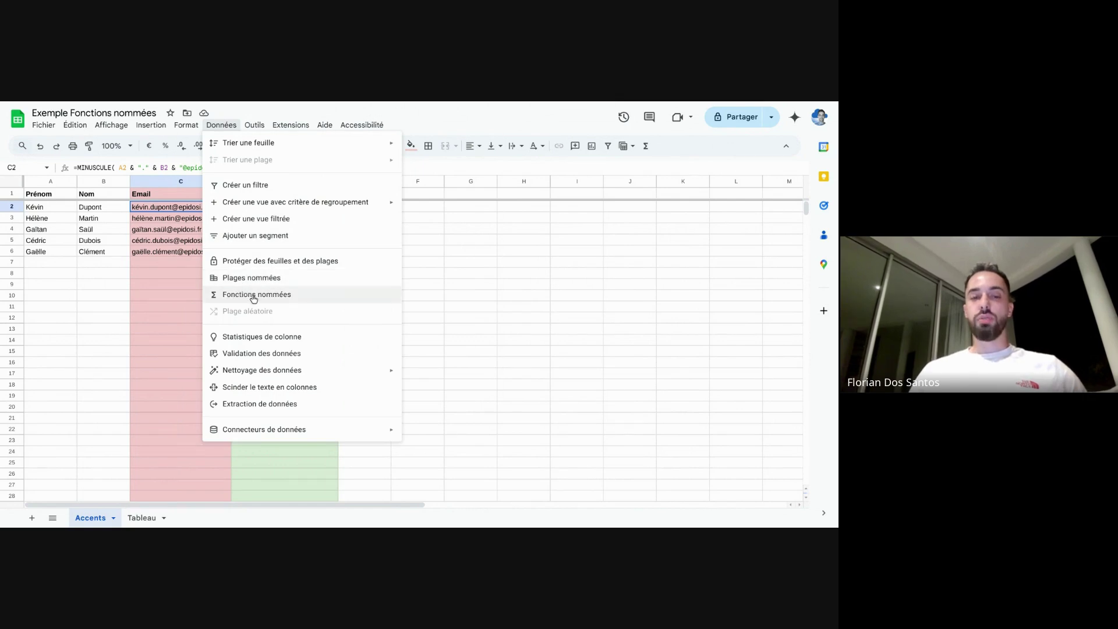
click(247, 297)
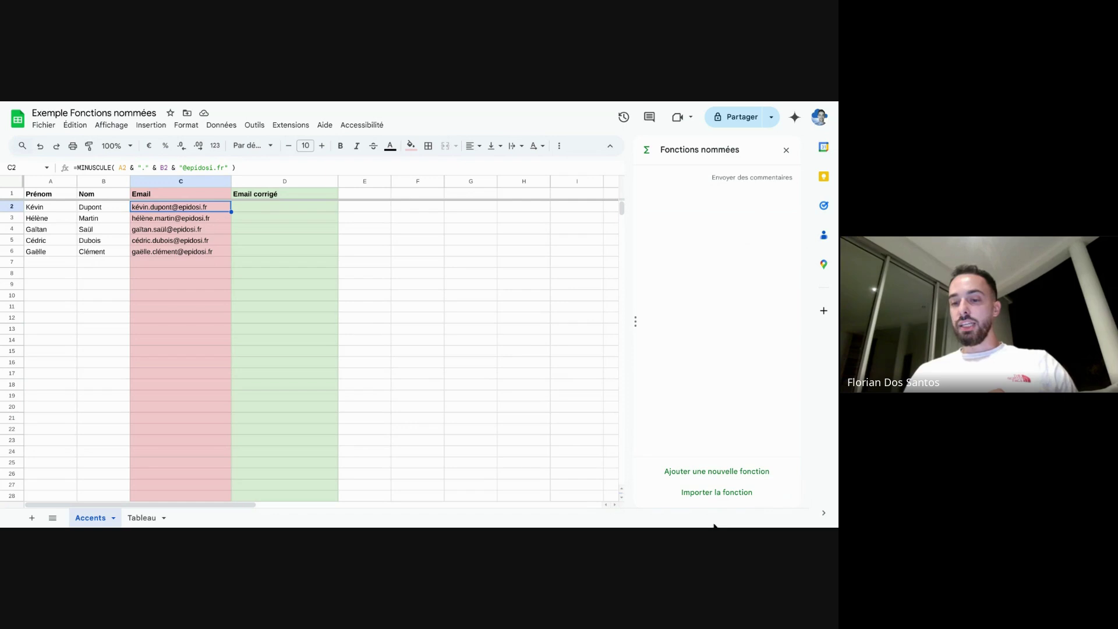
click(709, 499)
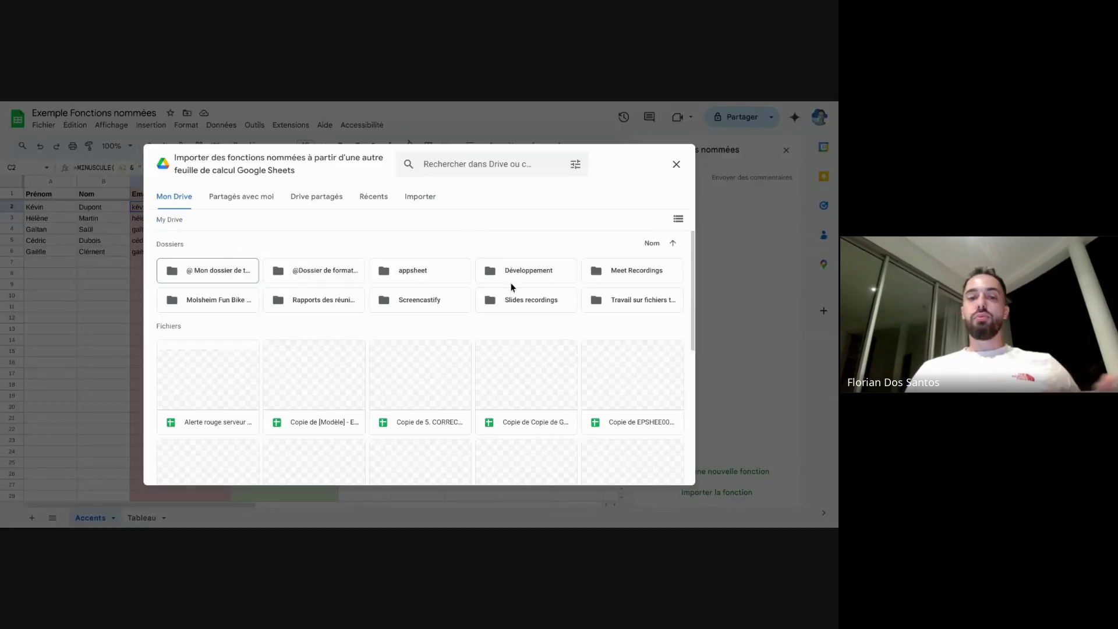
Search Drive for "fonction nommé" and choose the "EP Support fonction..." spreadsheet as the import source.
click(470, 163)
text(fo)
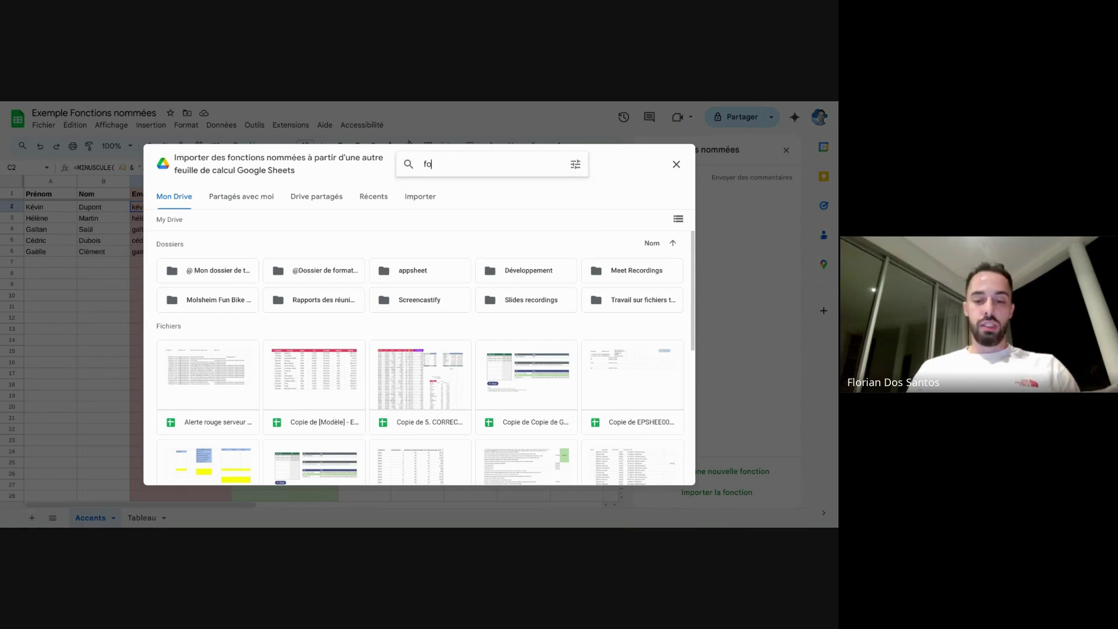
text(nction no)
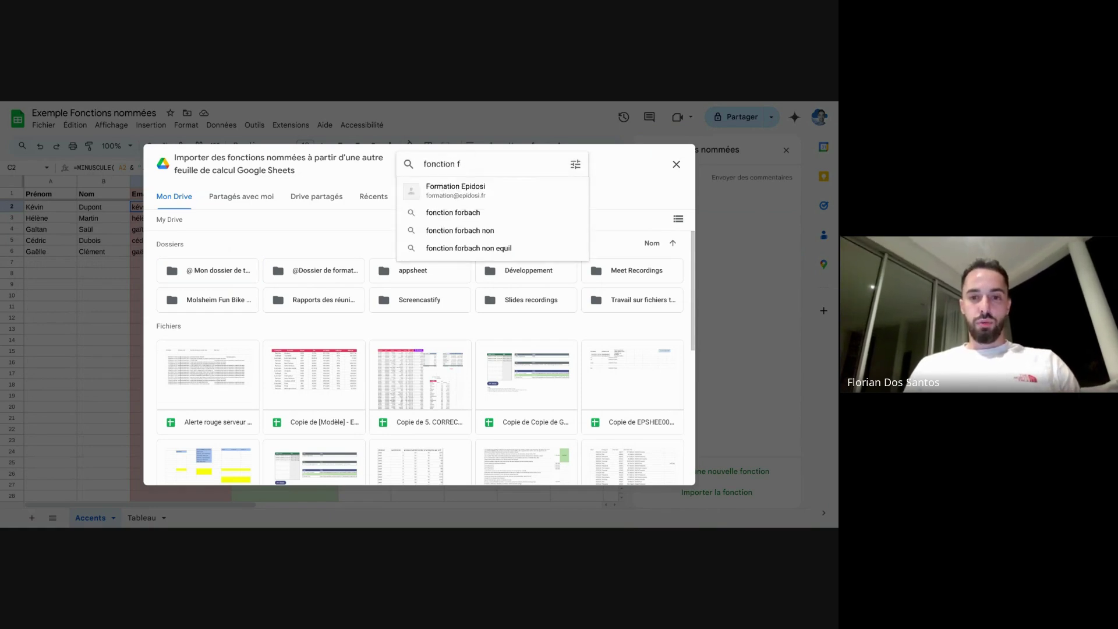
text(mmé)
key(Return)
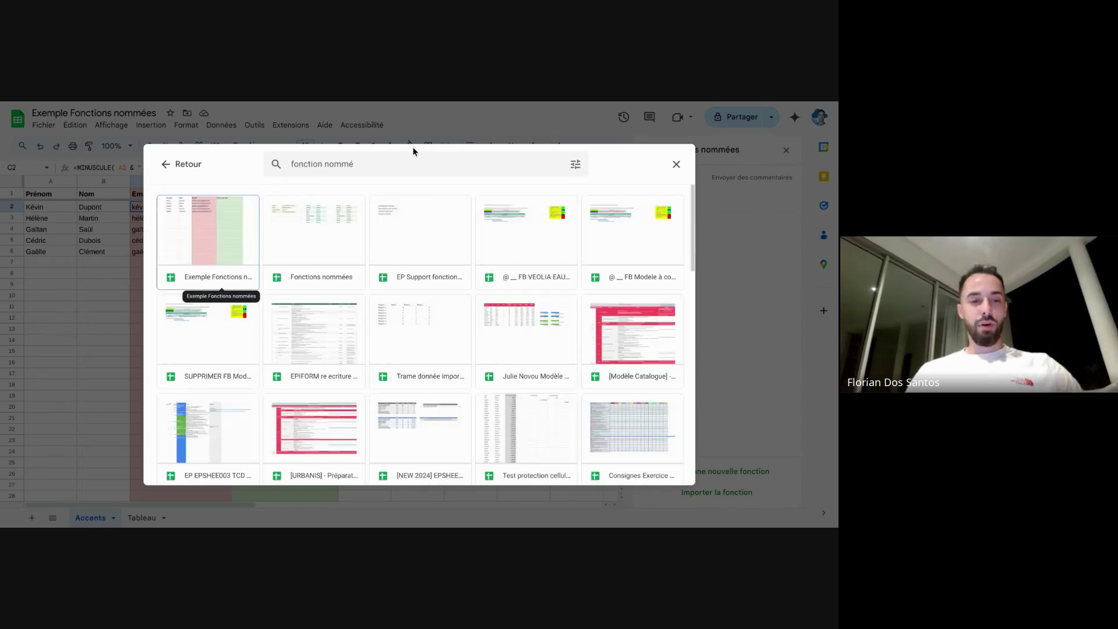
click(424, 236)
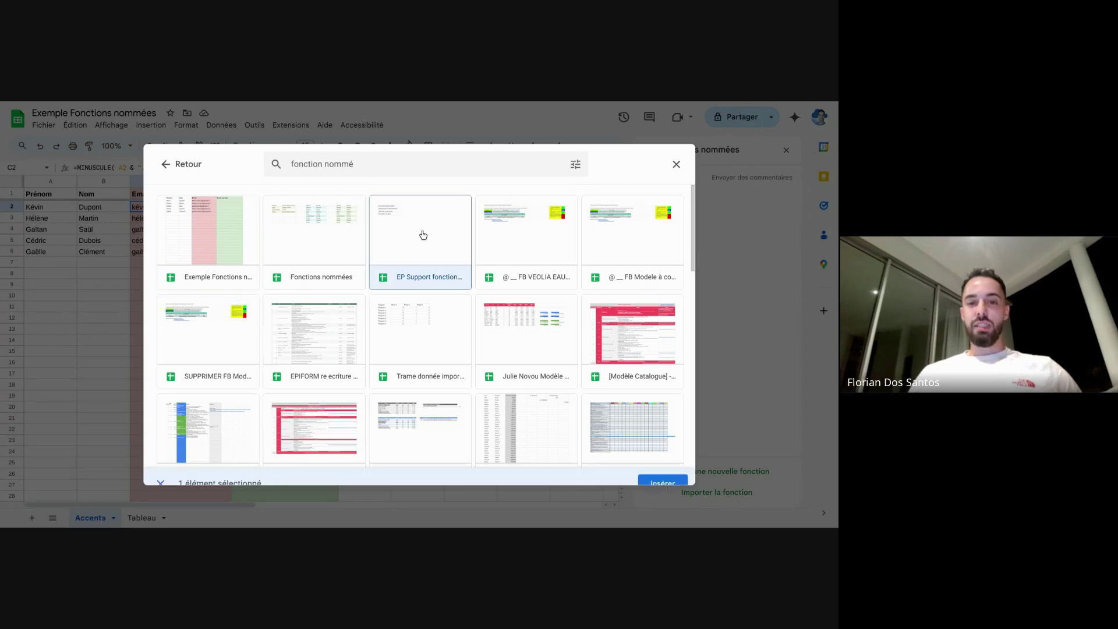
click(662, 474)
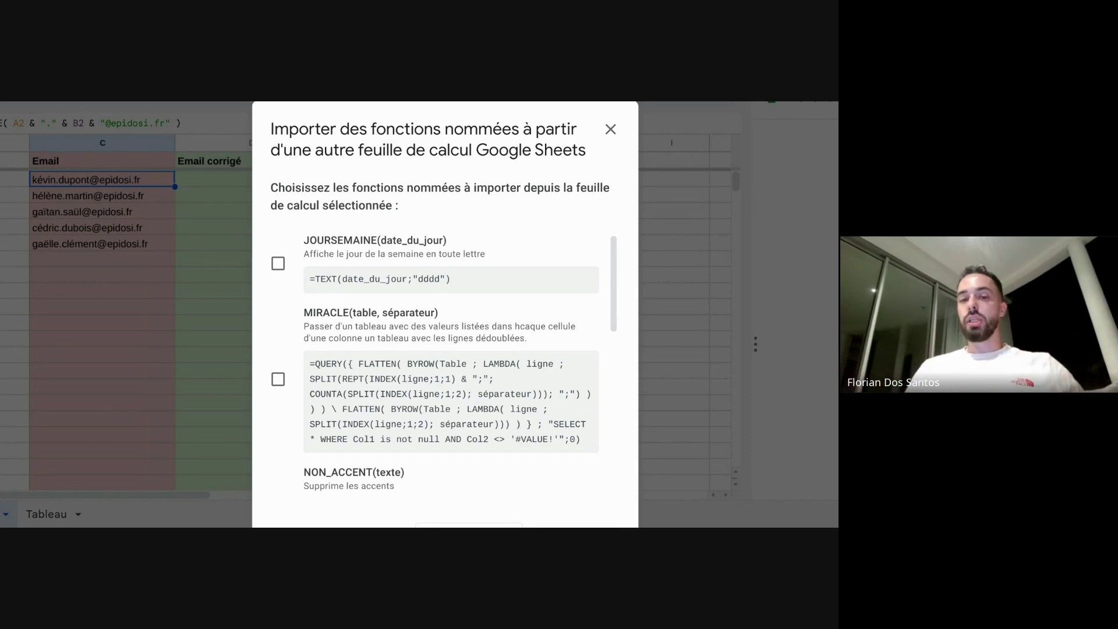
Review the available named functions, import all of them, and close the named functions list.
scroll(411, 334, down, 1)
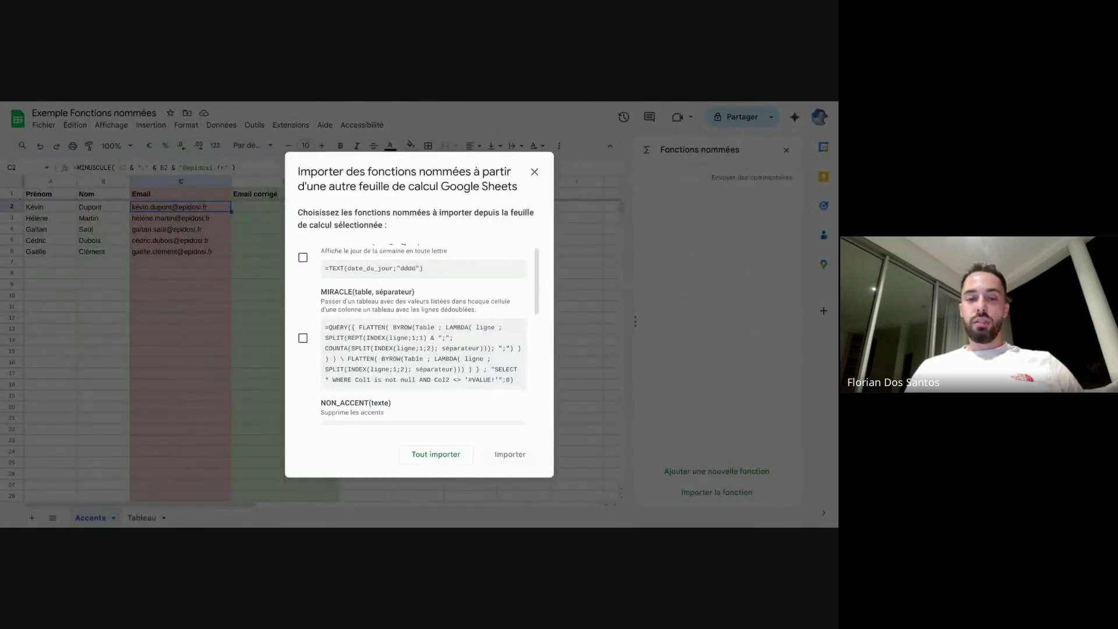
scroll(408, 285, down, 1)
scroll(407, 285, up, 1)
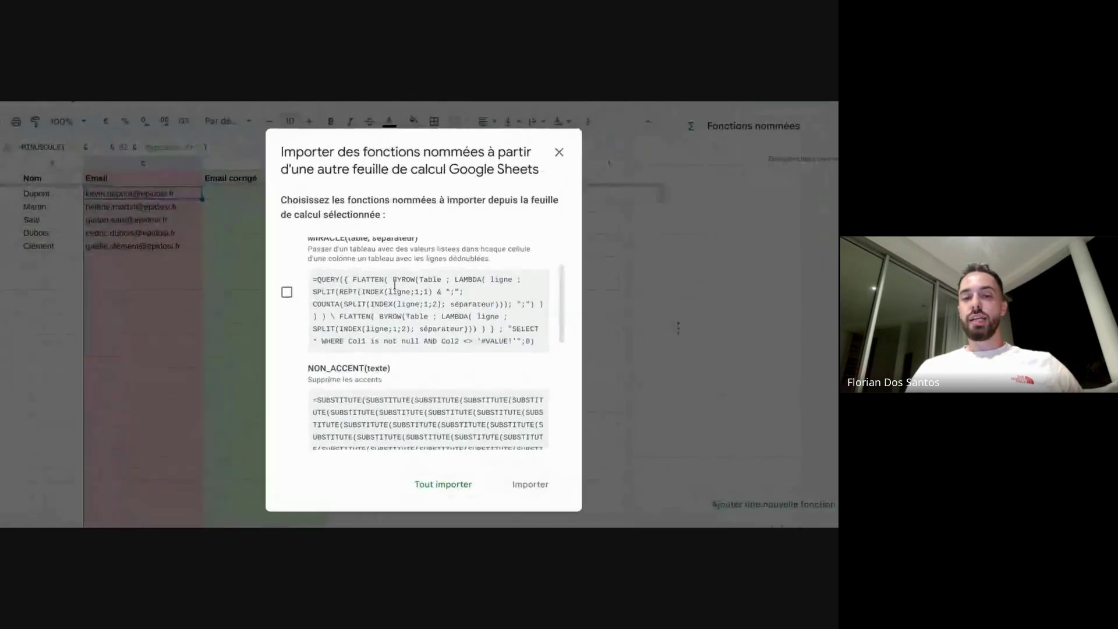
scroll(395, 285, up, 1)
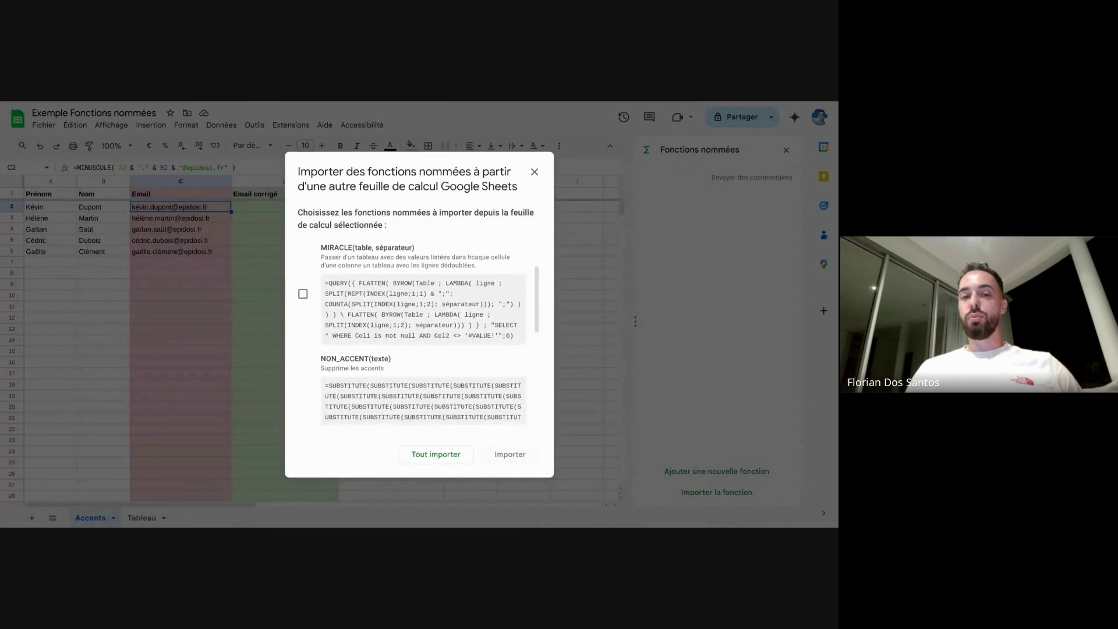
scroll(419, 344, down, 2)
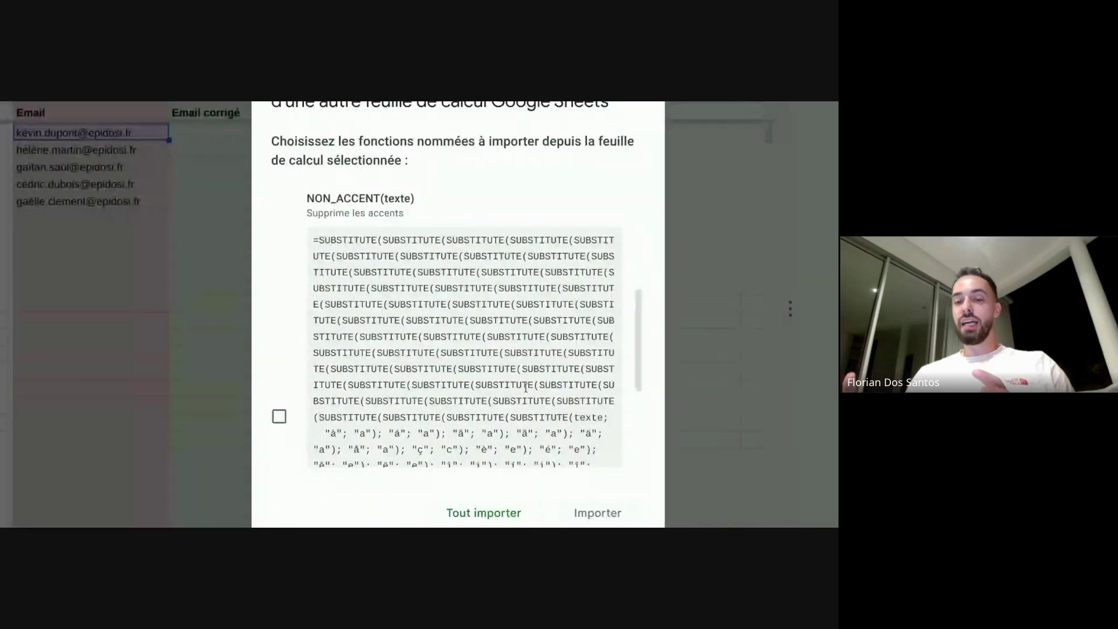
scroll(640, 337, down, 1)
mouse_move(640, 337)
mouse_down()
mouse_move(640, 416)
mouse_move(635, 329)
mouse_up()
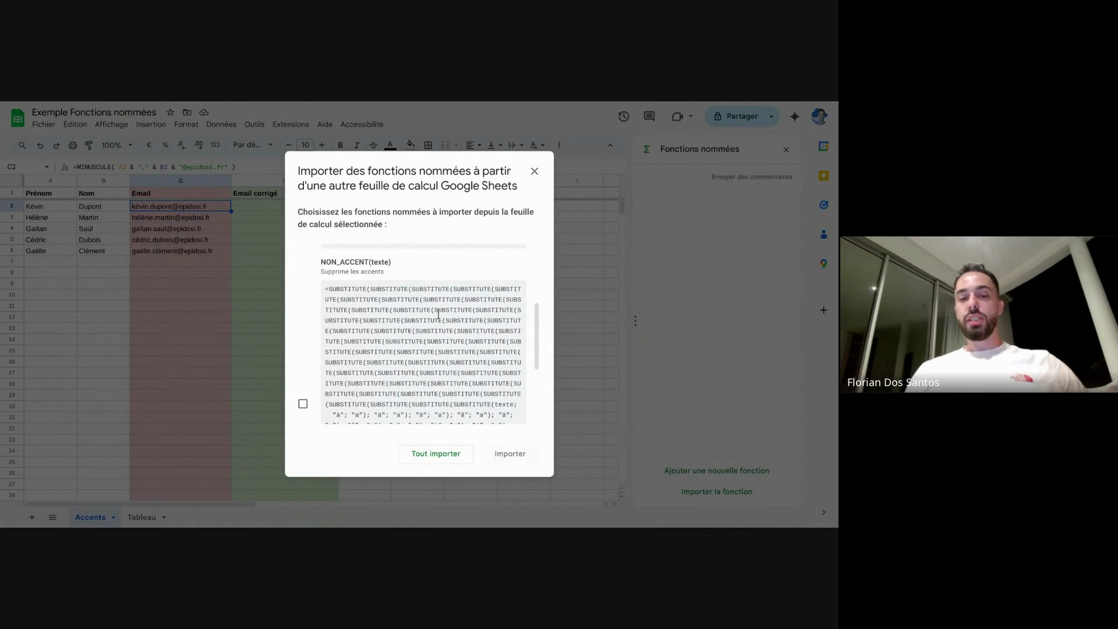
click(421, 454)
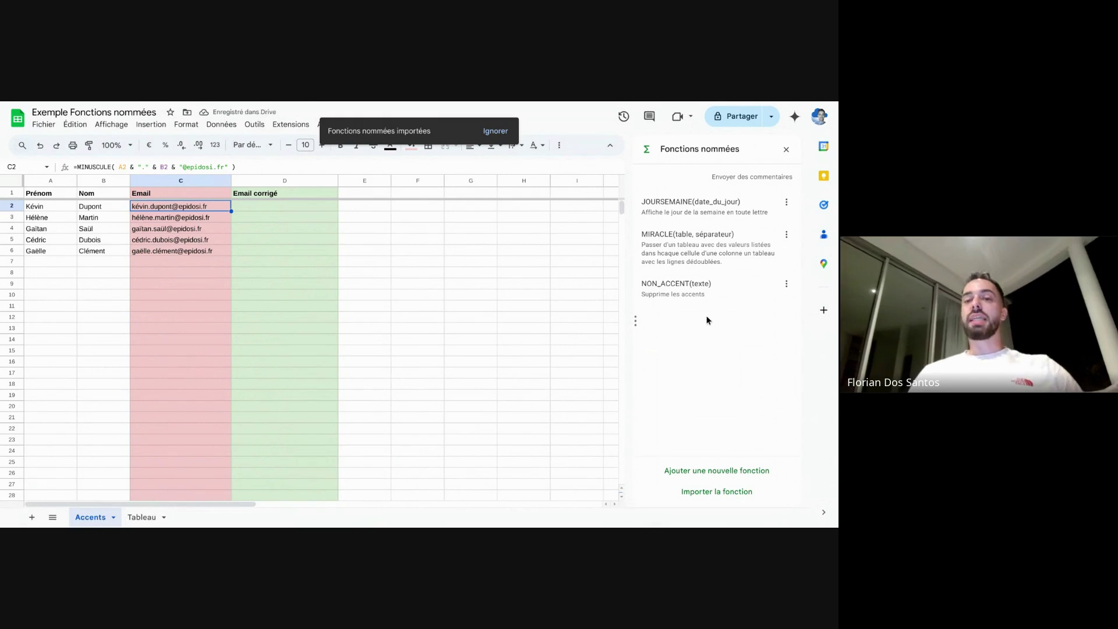
click(786, 150)
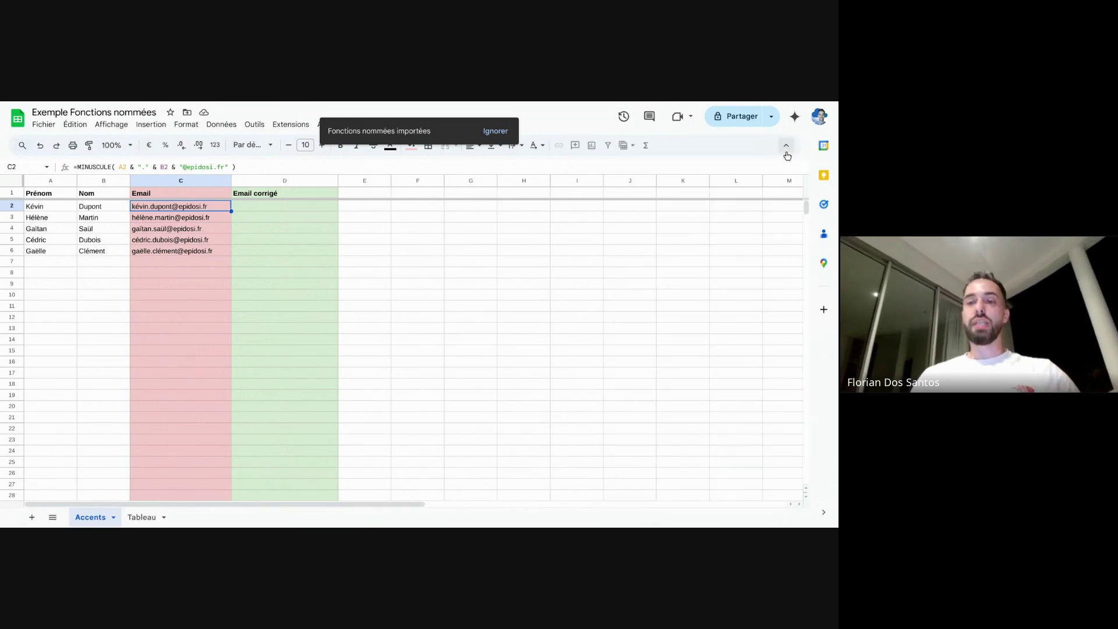
Enter =NON_ACCENT(C2) in D2 under Email corrigé and accept the suggested autofill for D3 to D6.
click(259, 210)
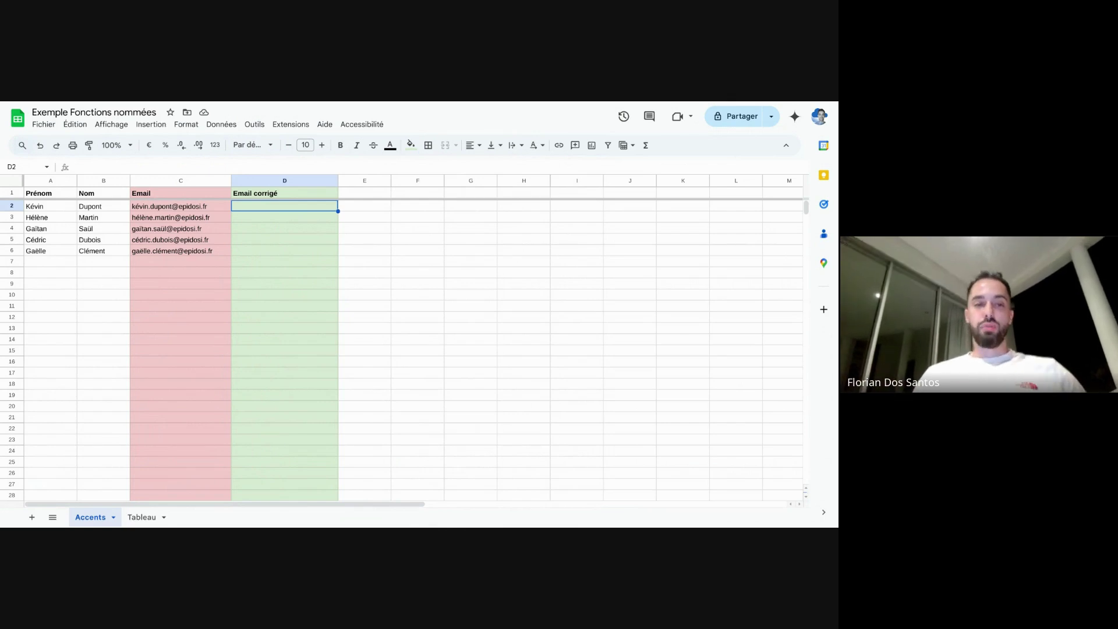
double_click(259, 208)
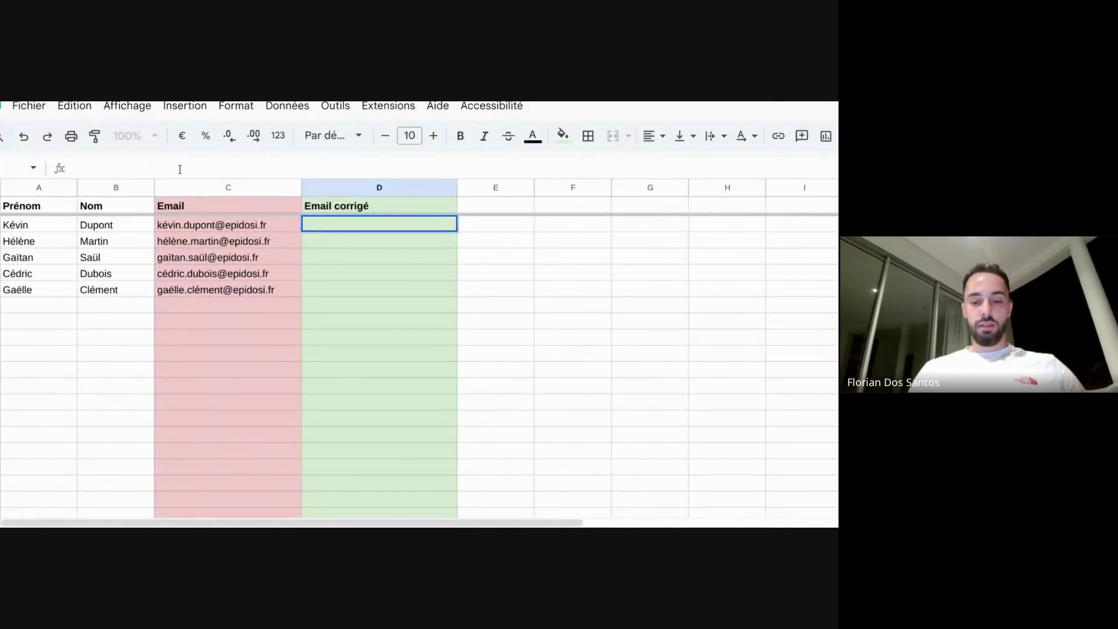
text(=)
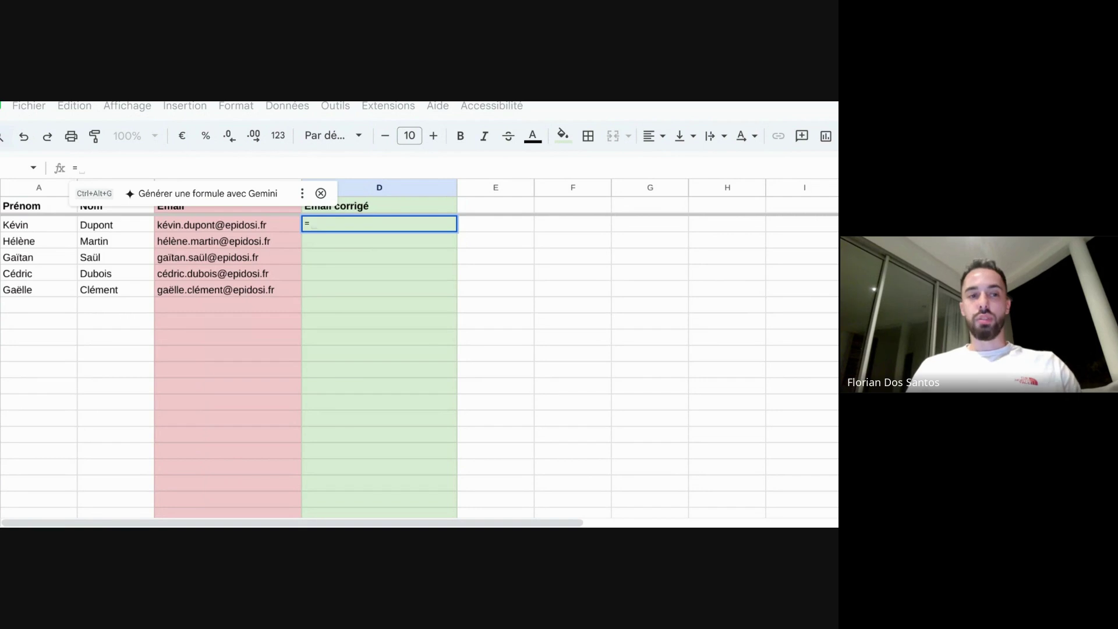
text(non)
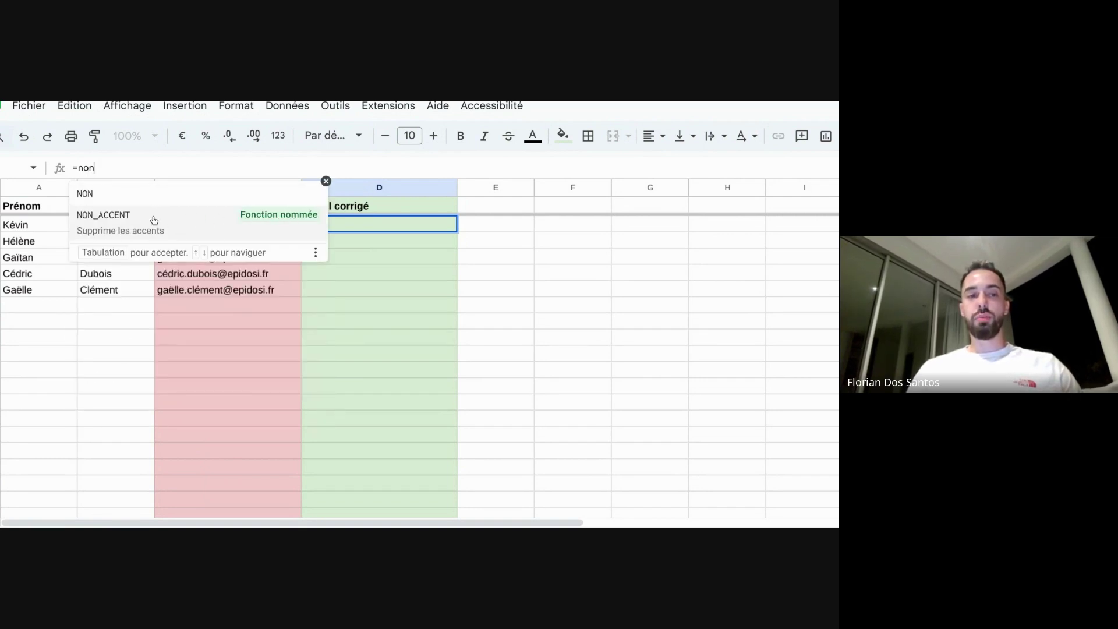
click(122, 223)
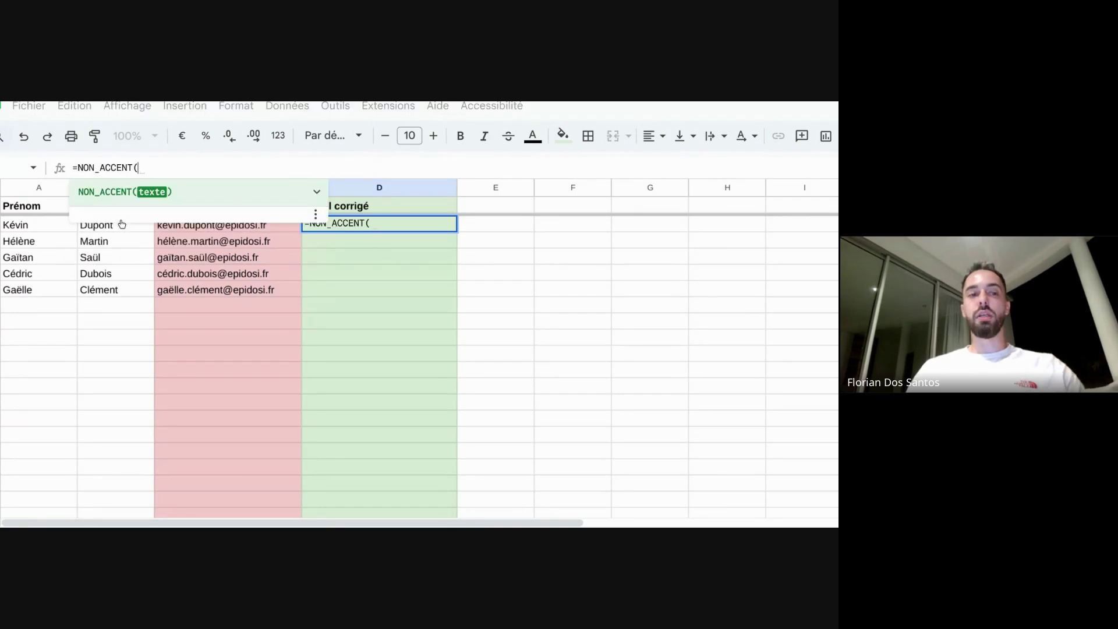
click(254, 229)
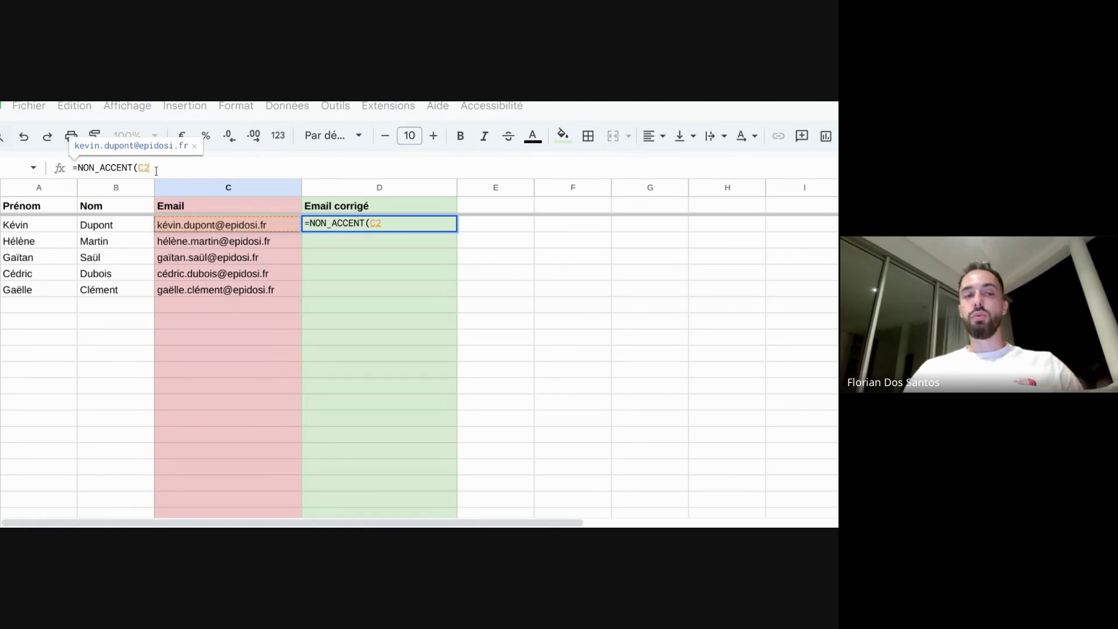
text())
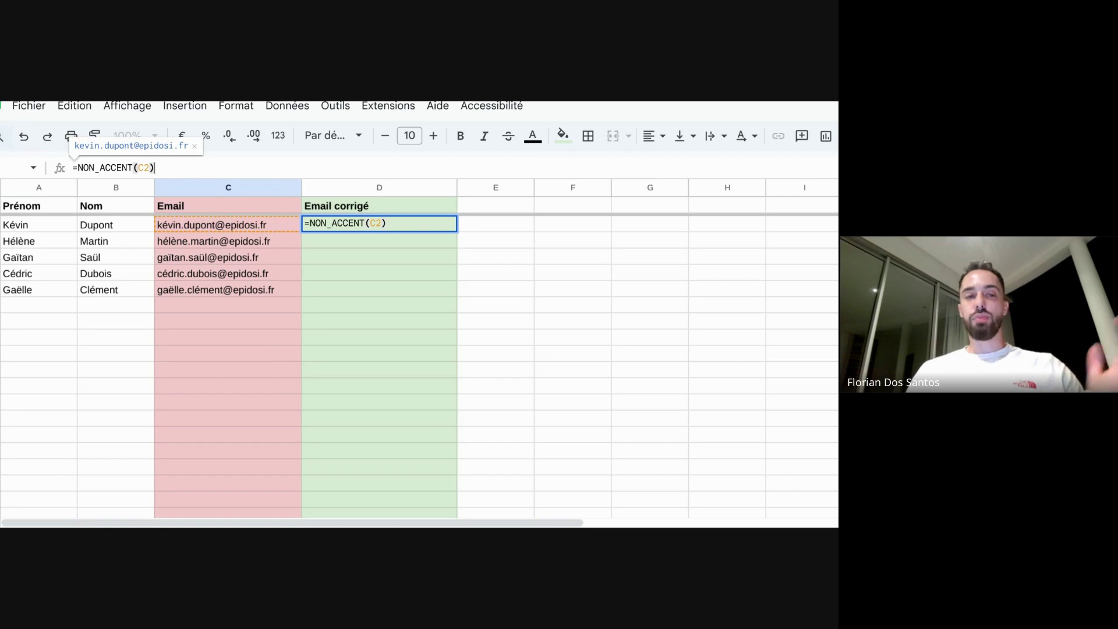
key(Return)
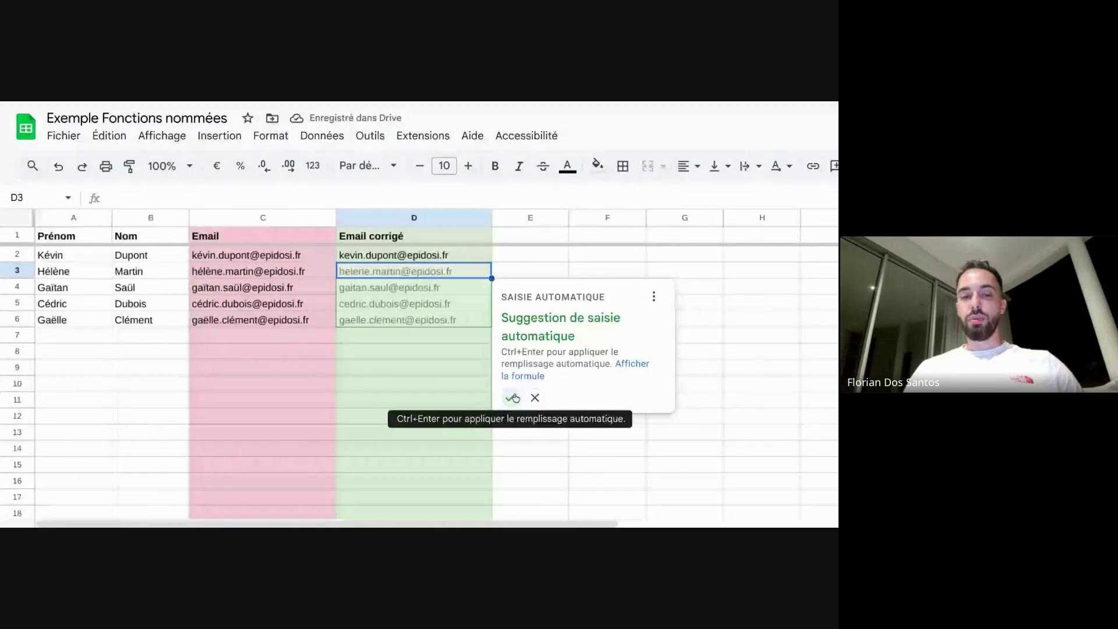
click(512, 398)
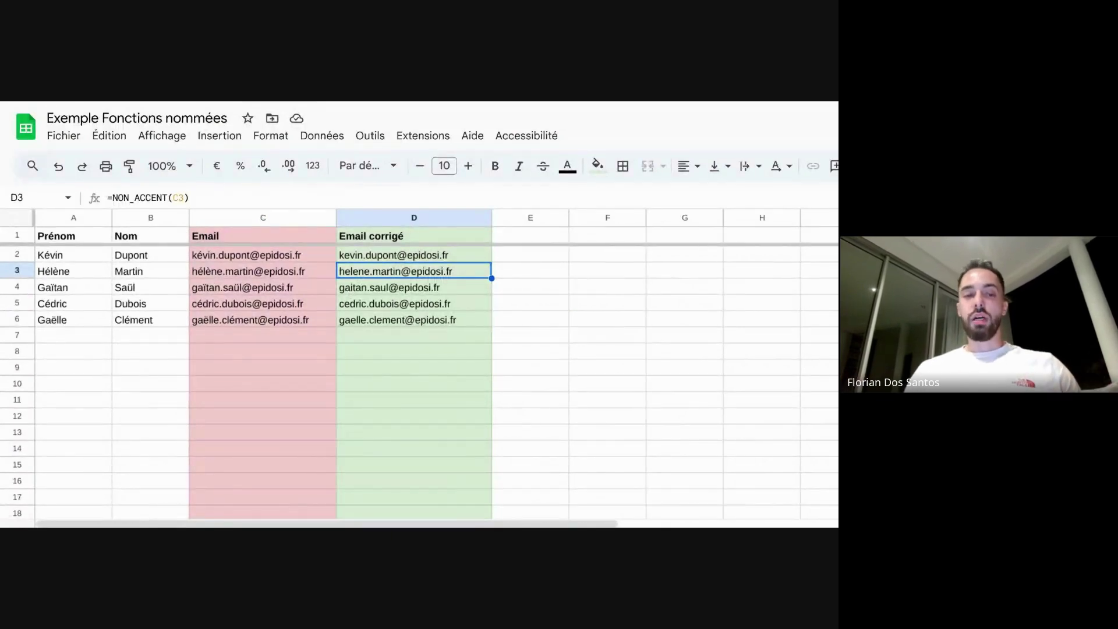
click(393, 323)
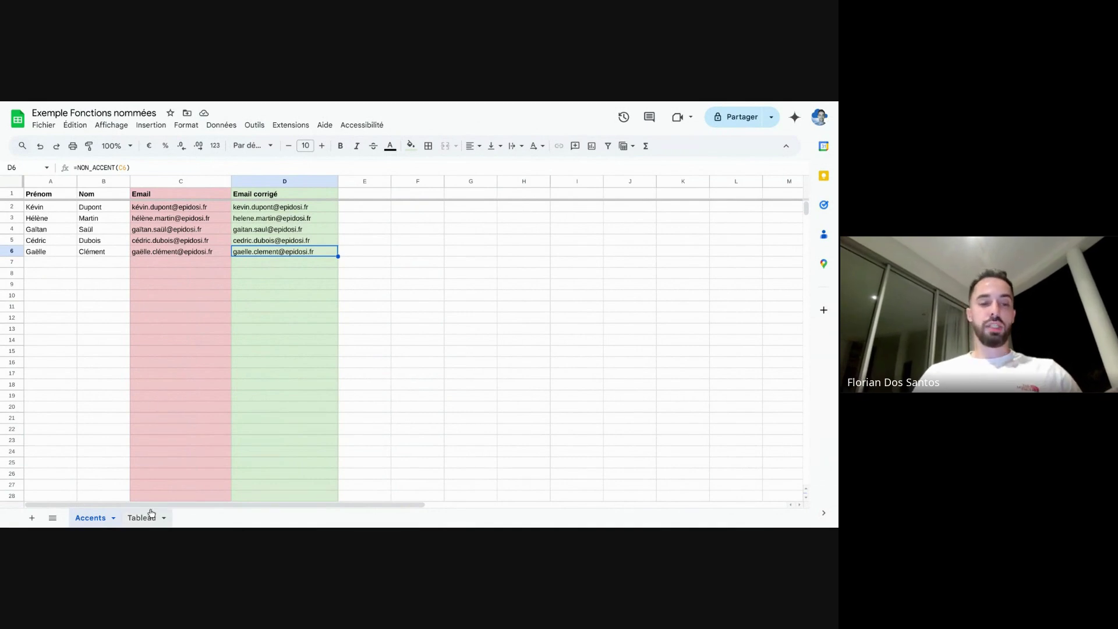
Examine the comma-separated values of the source table in columns A and B of the Tableau sheet.
click(142, 518)
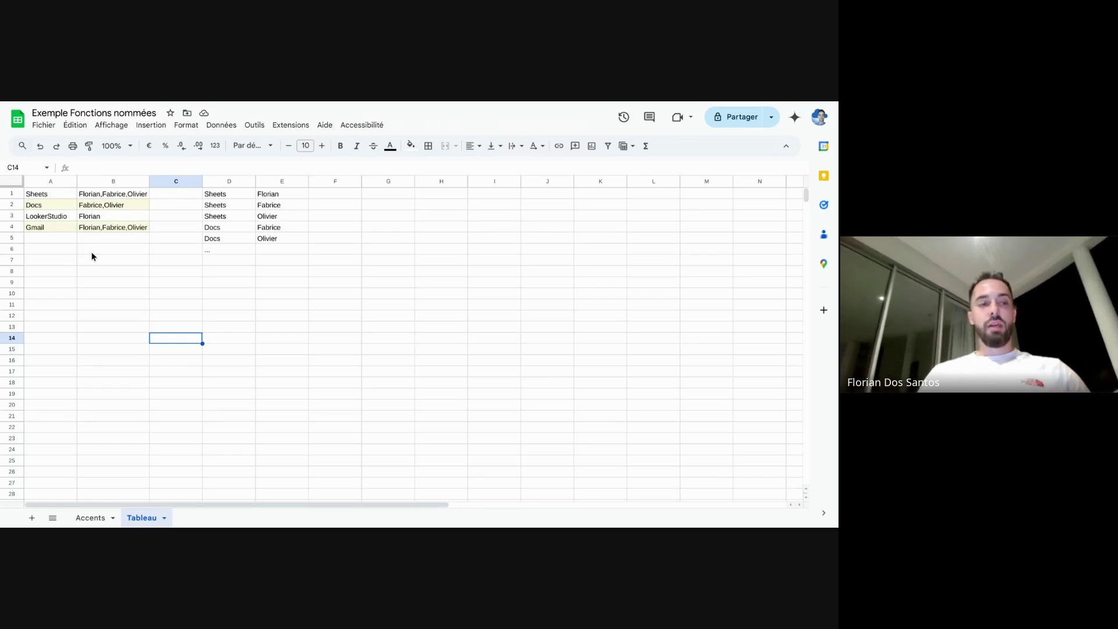
drag(54, 194, 109, 223)
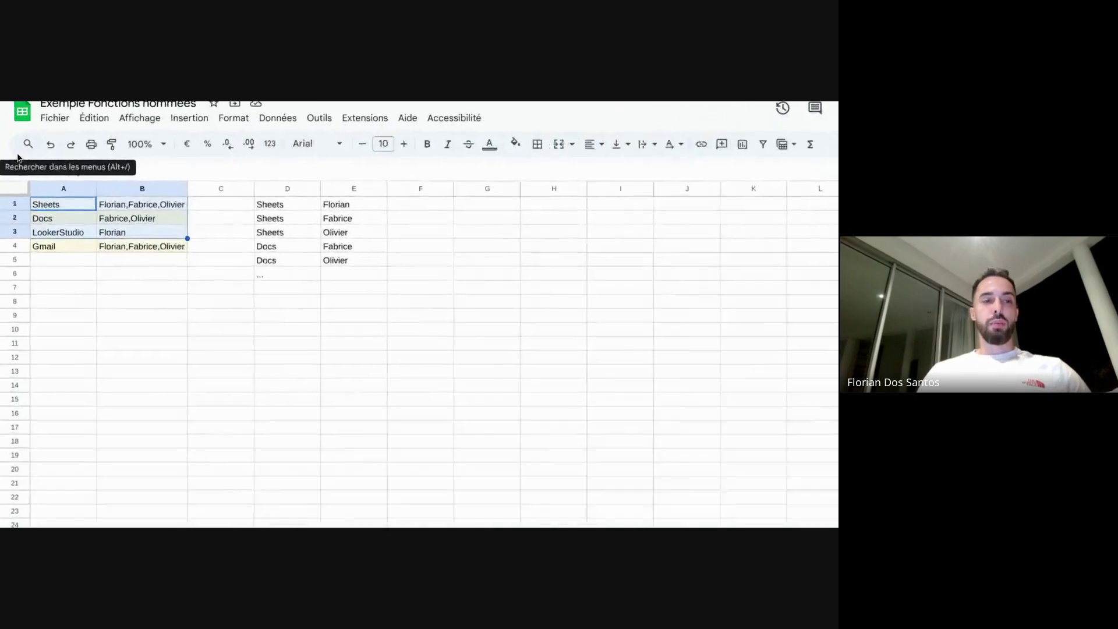
click(67, 214)
click(63, 208)
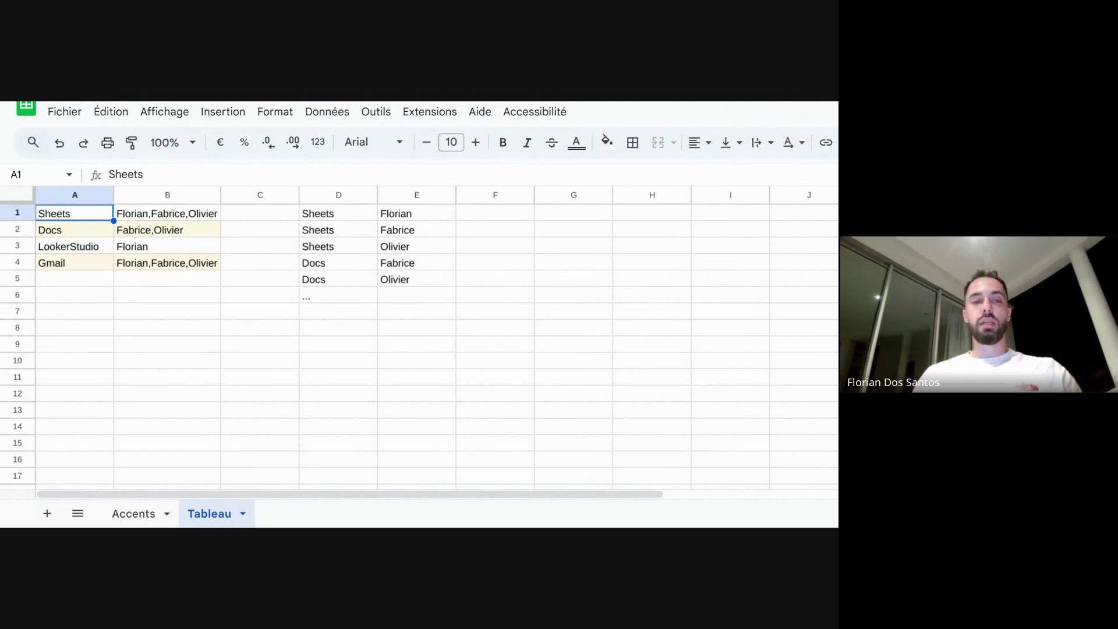
click(143, 215)
key(Down)
key(Down)
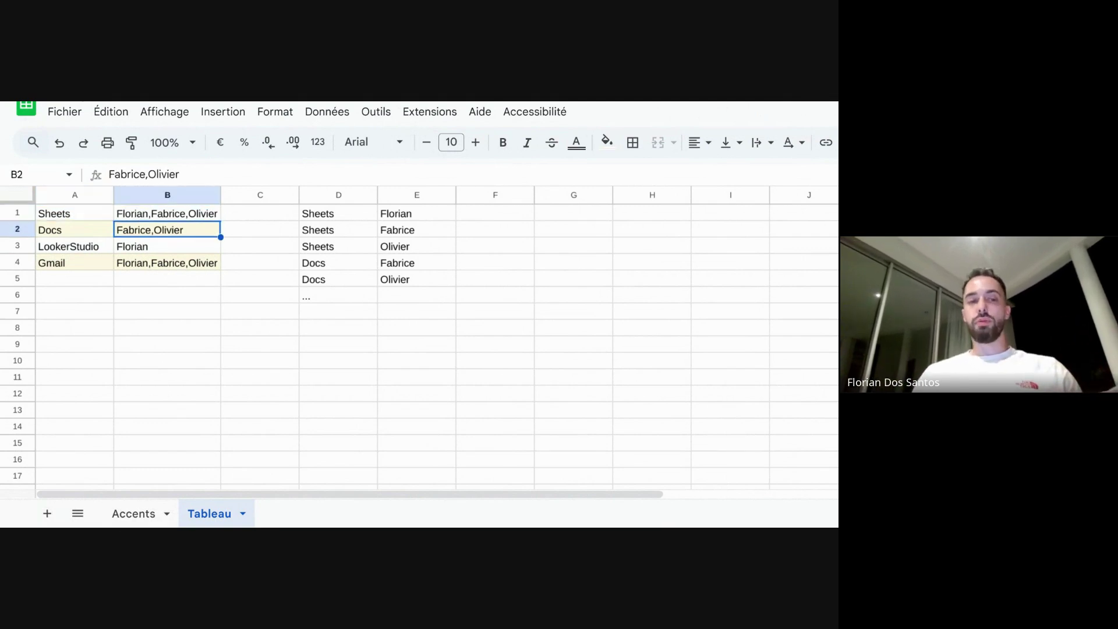
key(Down)
key(Left)
key(Up)
key(Up)
key(Up)
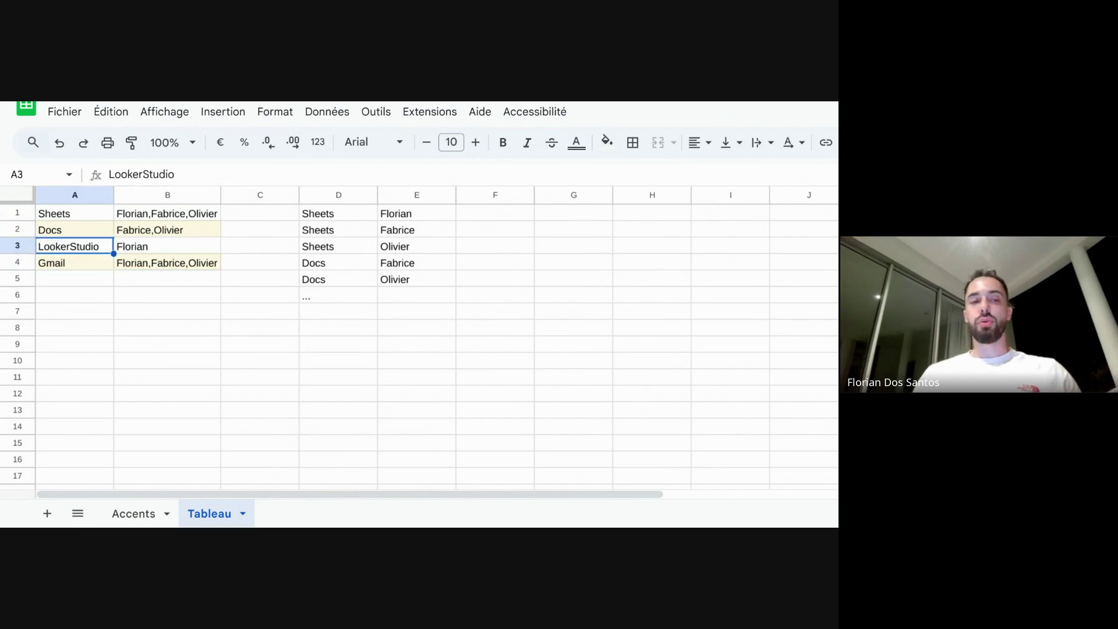
key(Right)
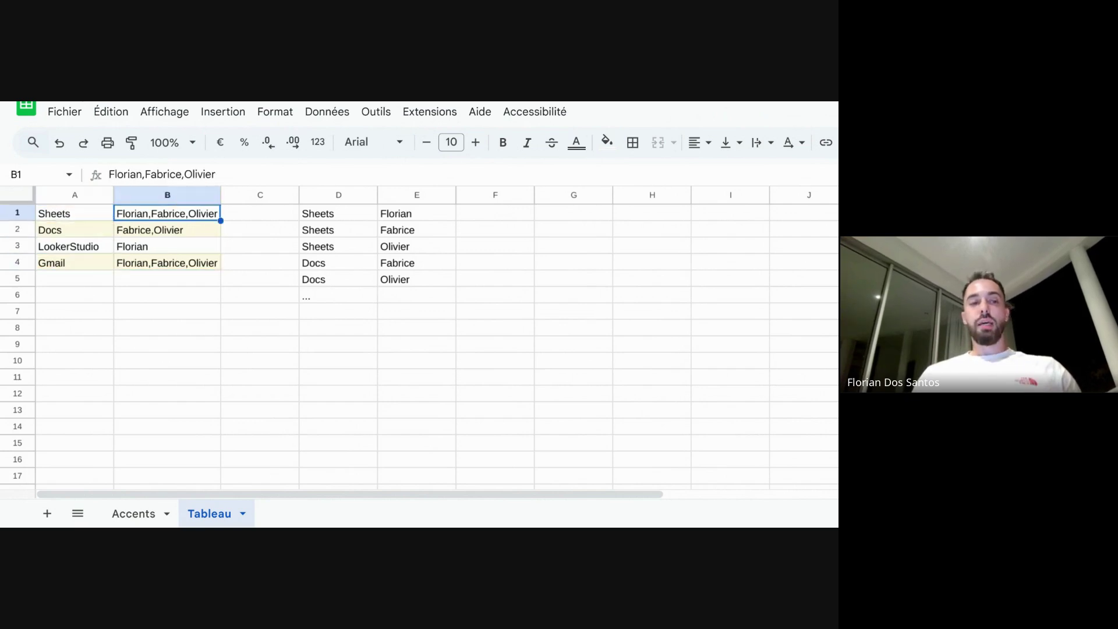
Compare the comma-separated list in B1 with the expected one-value-per-row layout in columns D and E.
drag(333, 218, 394, 210)
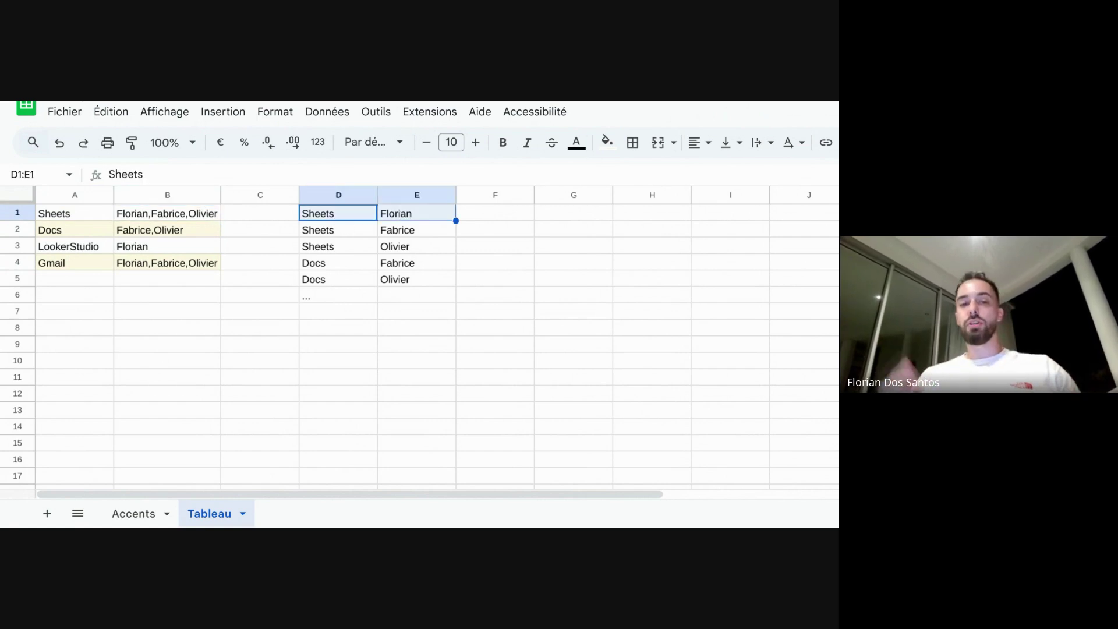
click(161, 220)
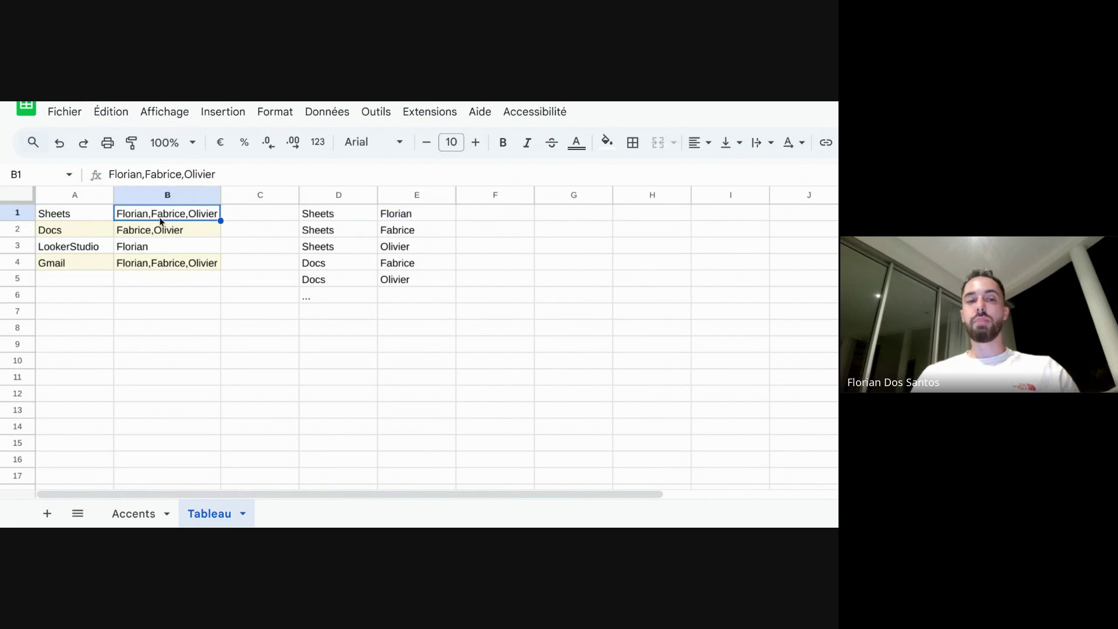
click(400, 244)
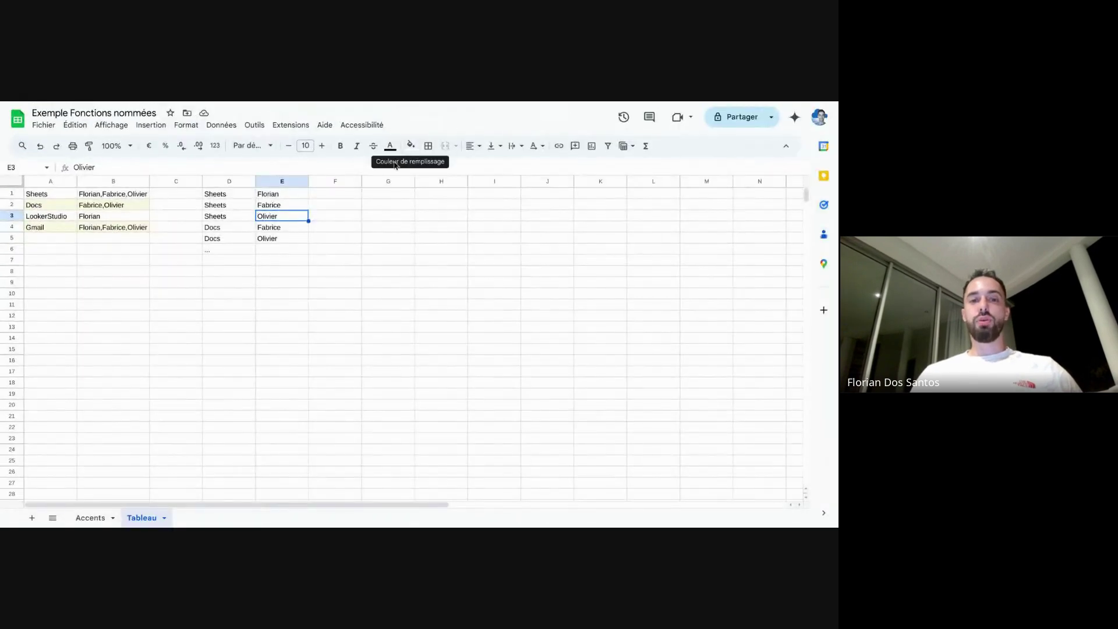
Enter =MIRACLE(A:B;",") in G1 to split the comma-separated values of columns A and B into separate rows.
click(384, 197)
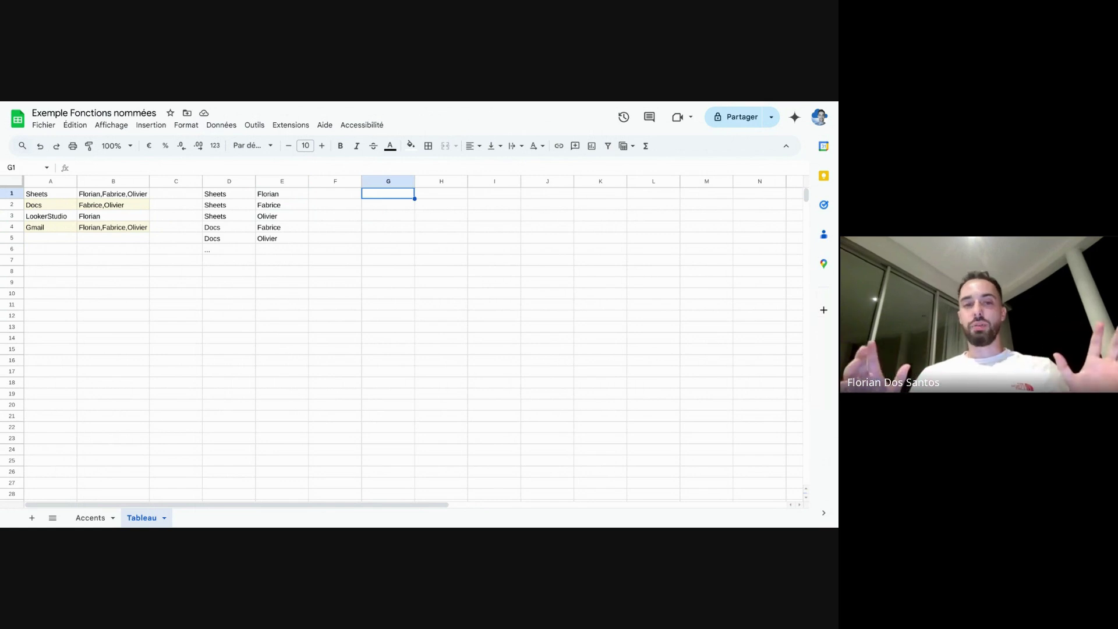
double_click(383, 198)
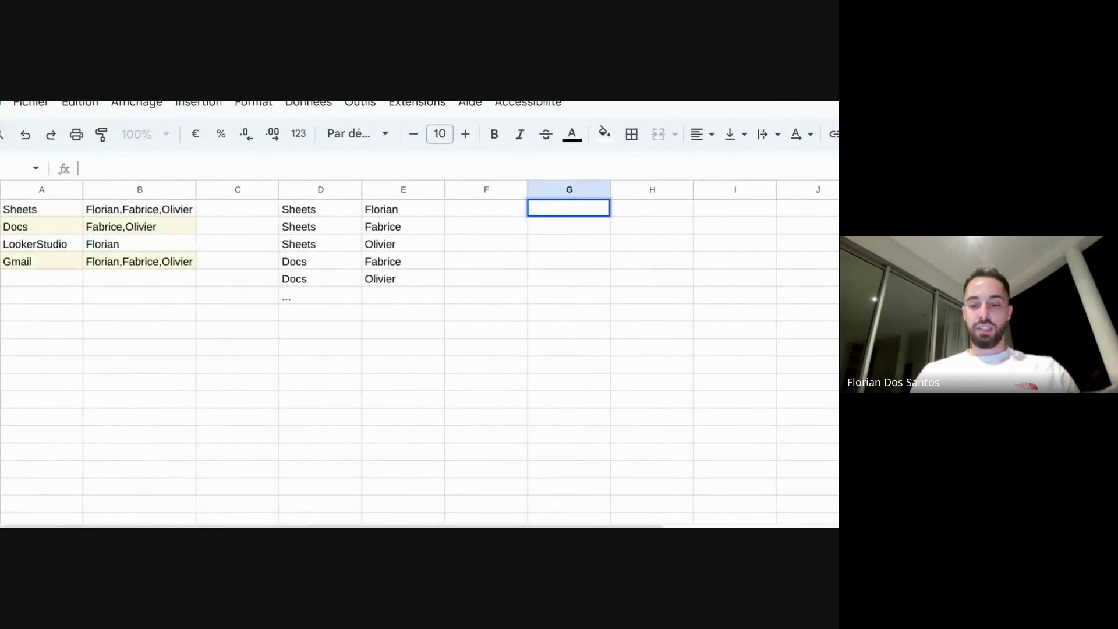
text(=mira)
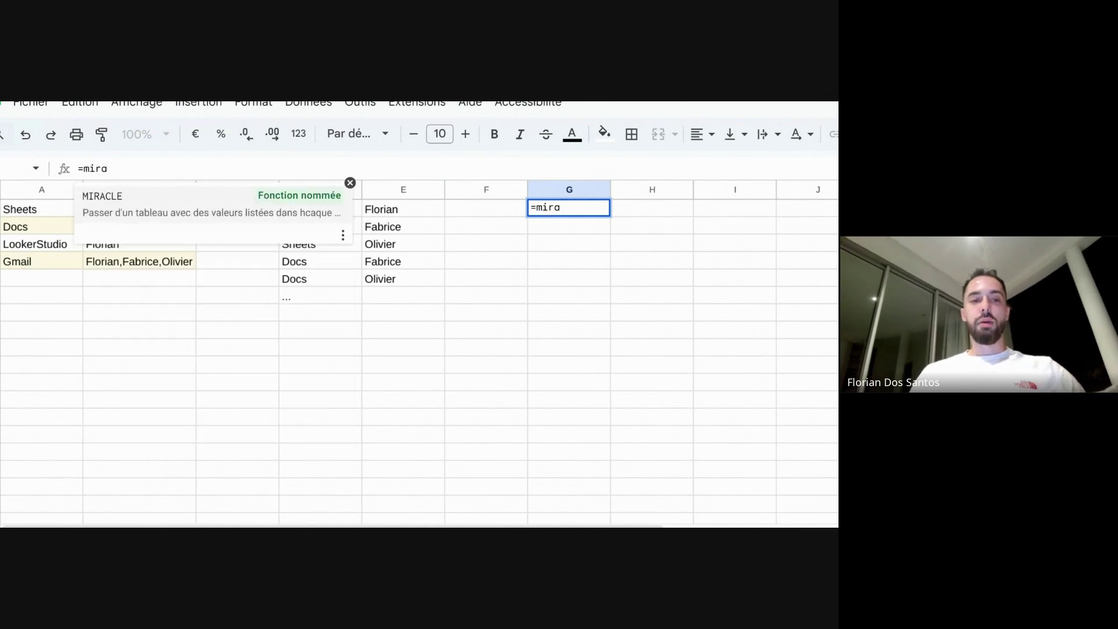
click(212, 208)
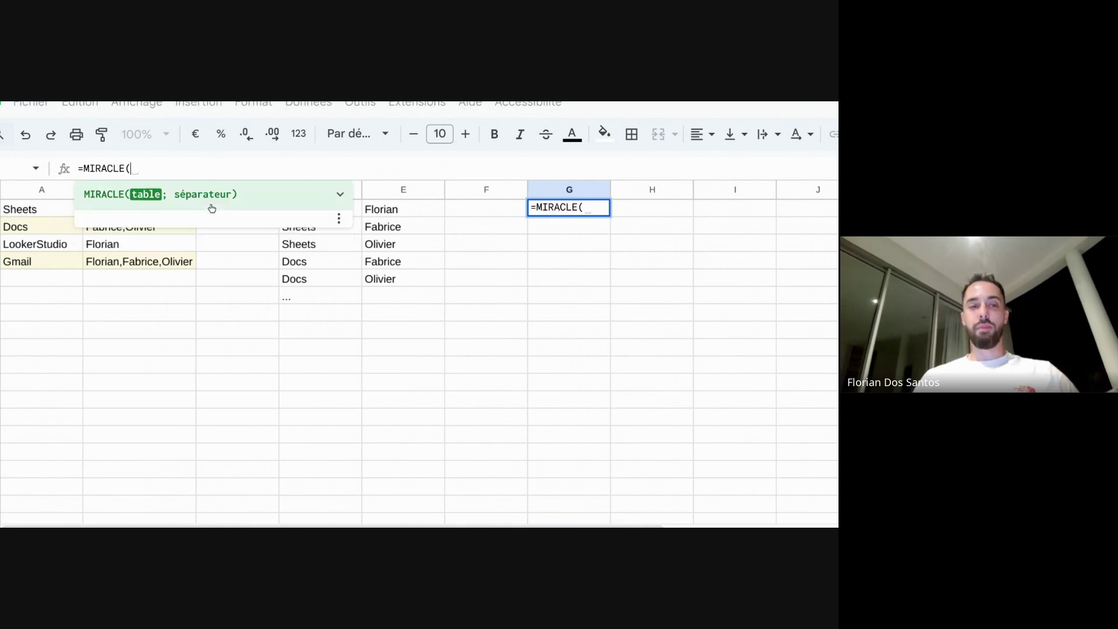
click(34, 192)
drag(33, 195, 116, 194)
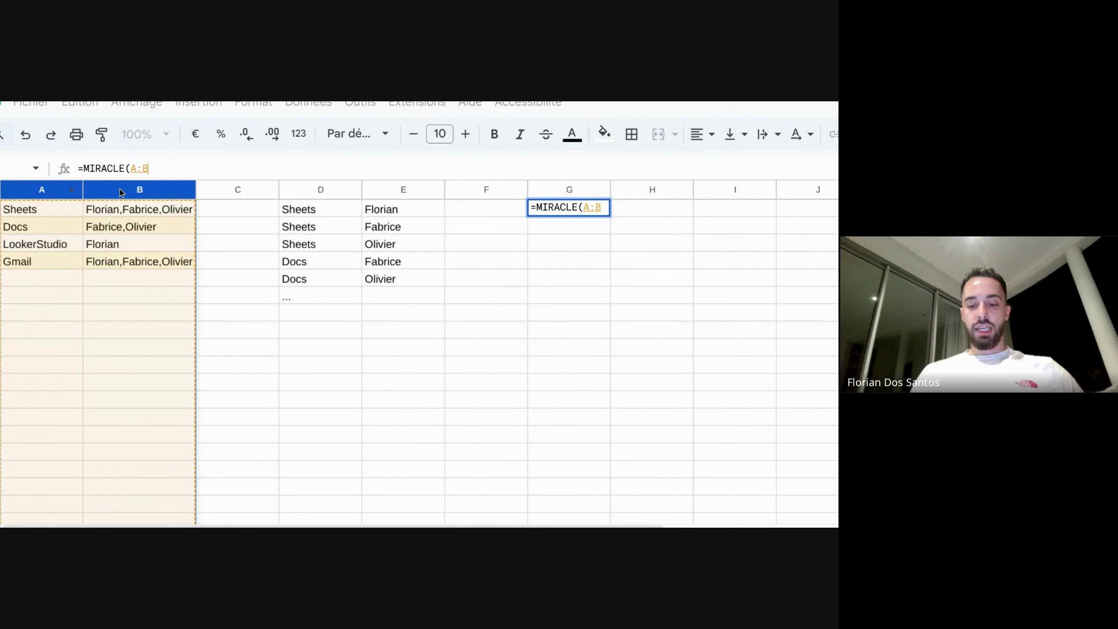
text(;")
click(341, 194)
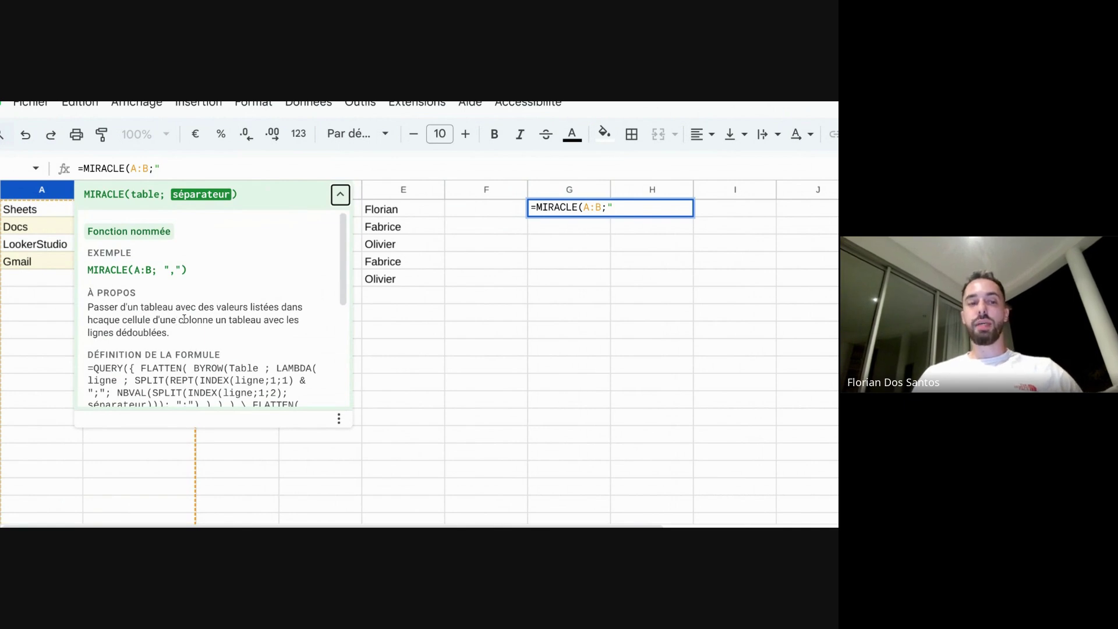
text(,")
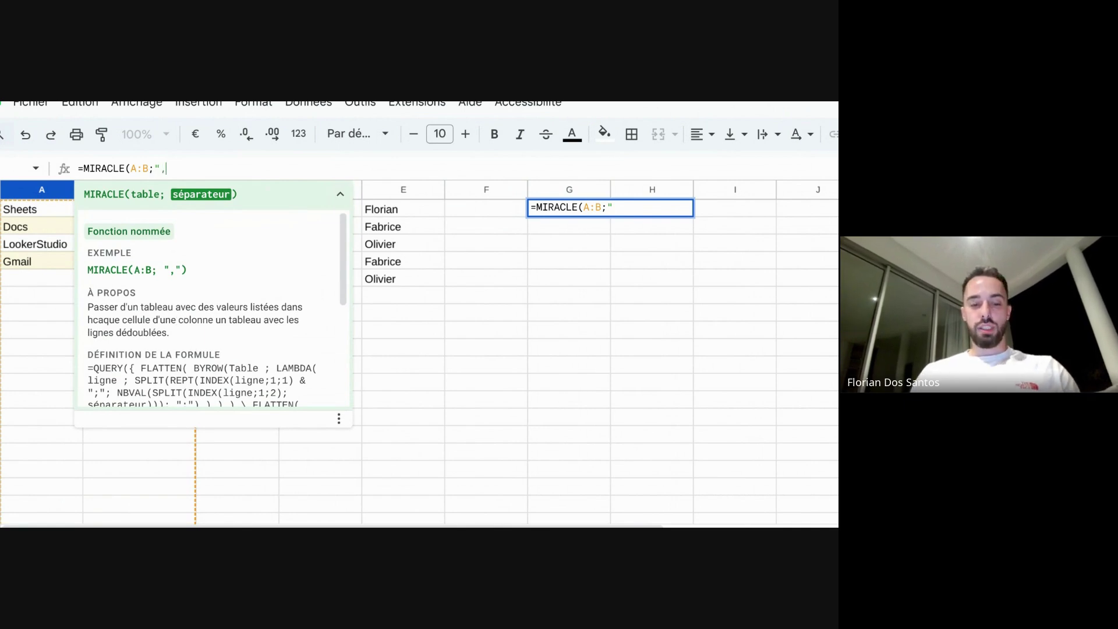
text())
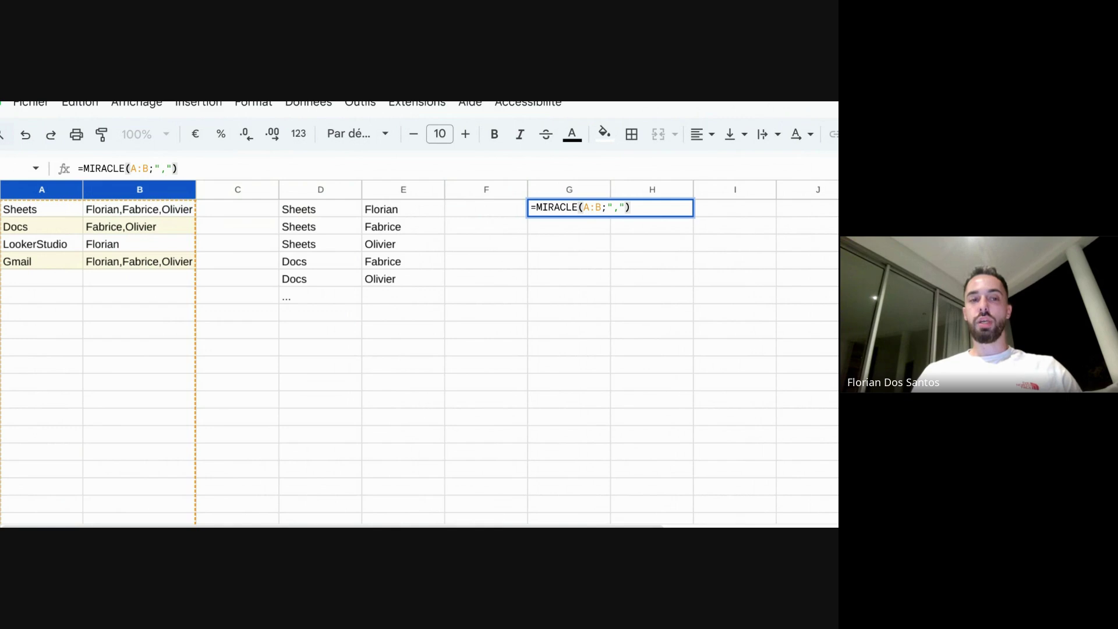
key(Return)
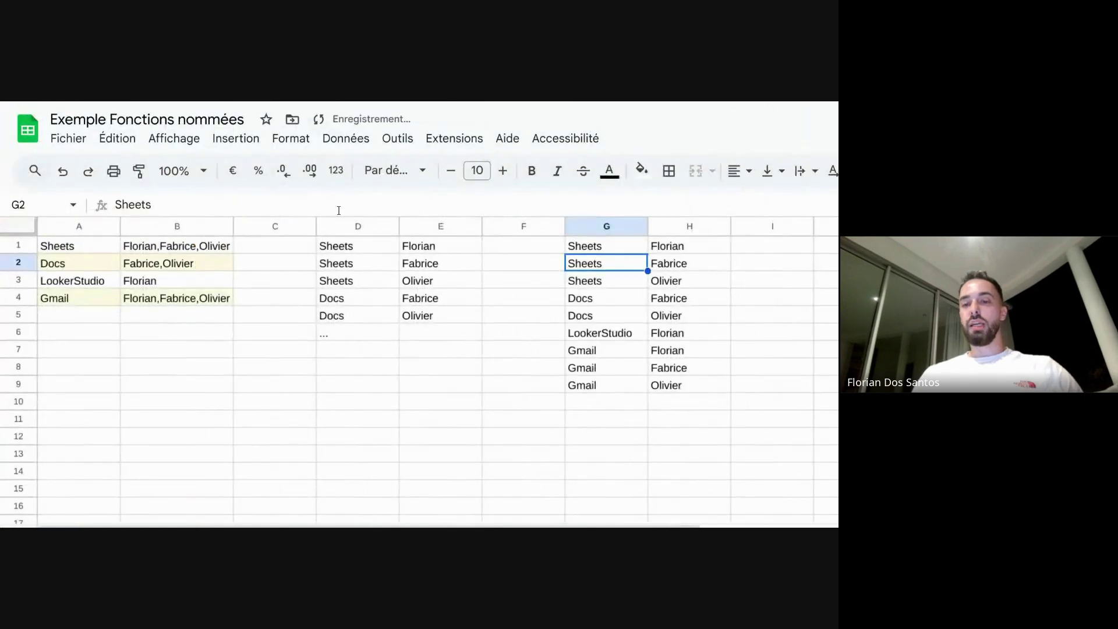
Examine the MIRACLE formula in G1 and read the named function's description and formula definition, leaving the formula as it is.
click(593, 248)
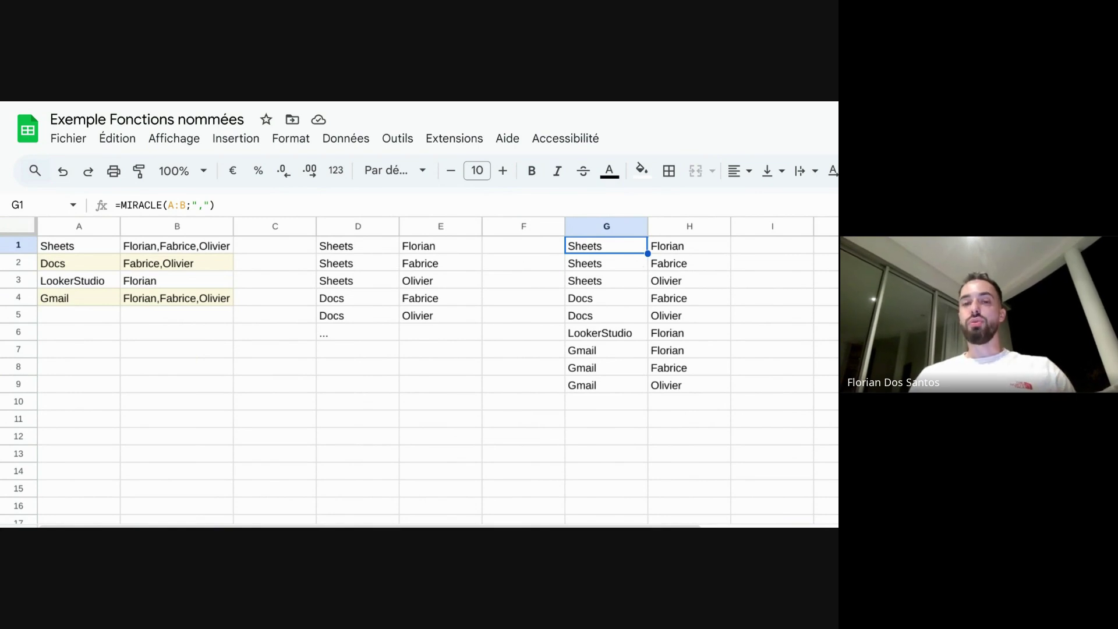
click(285, 202)
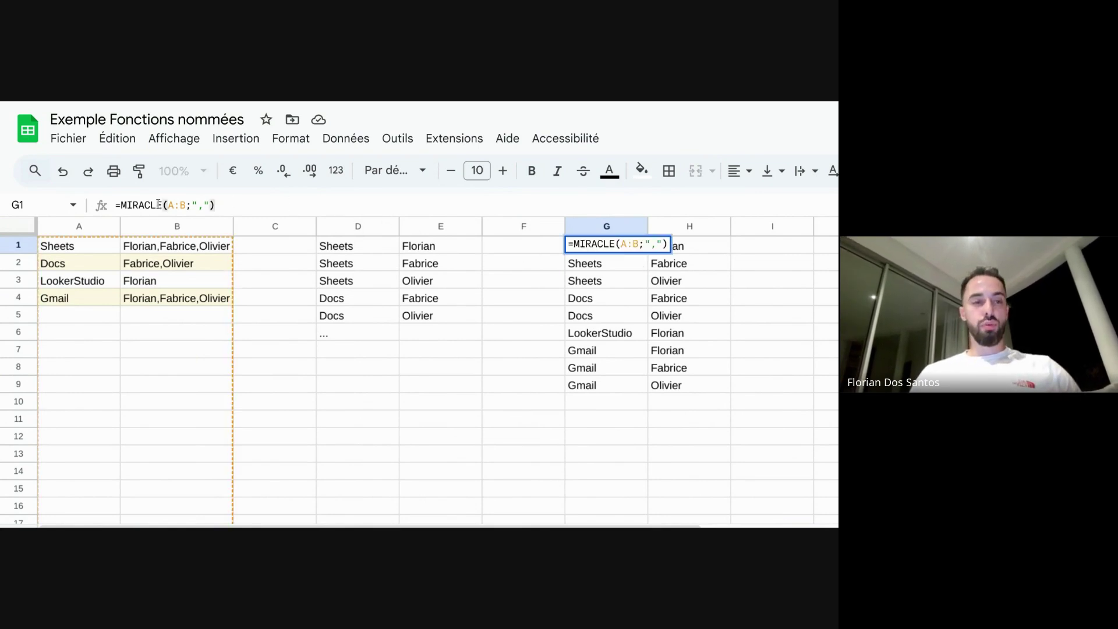
click(139, 205)
scroll(258, 305, down, 5)
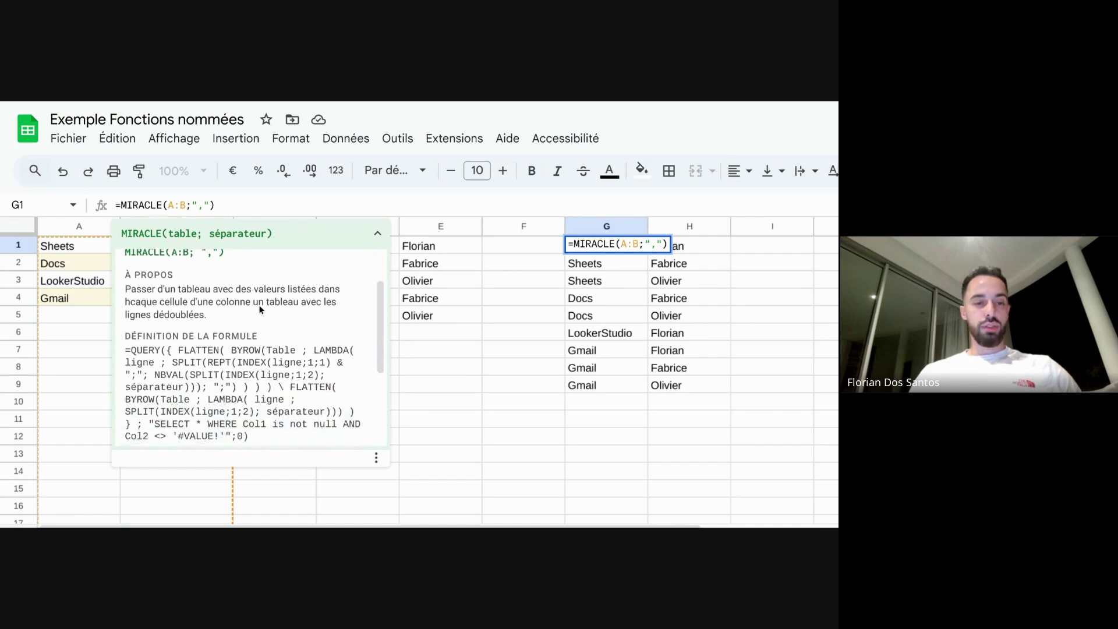
scroll(233, 301, up, 1)
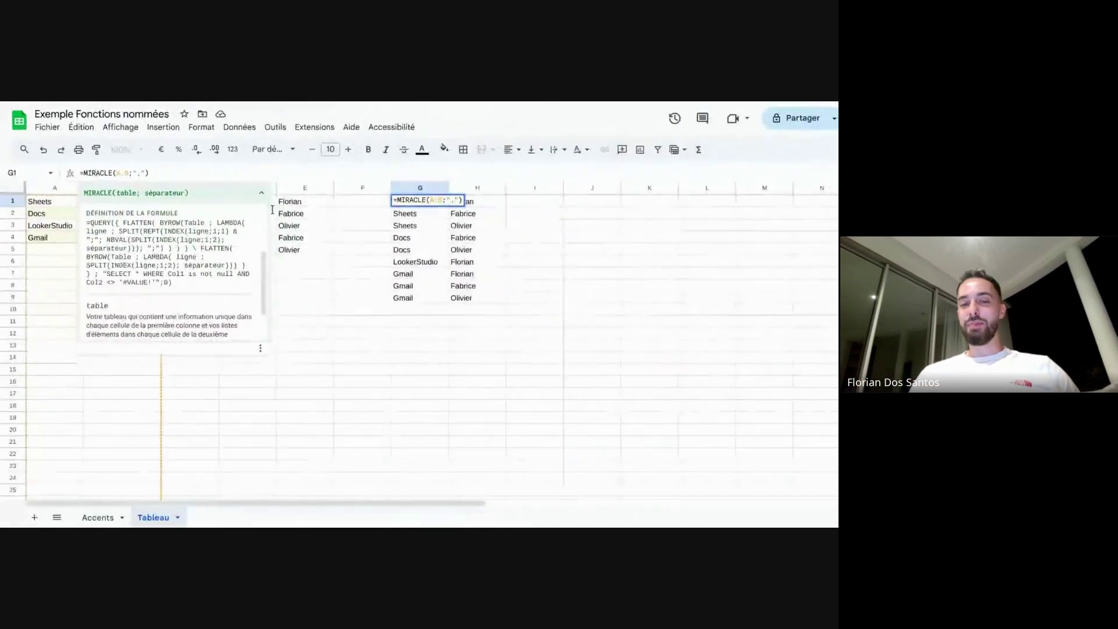
click(260, 170)
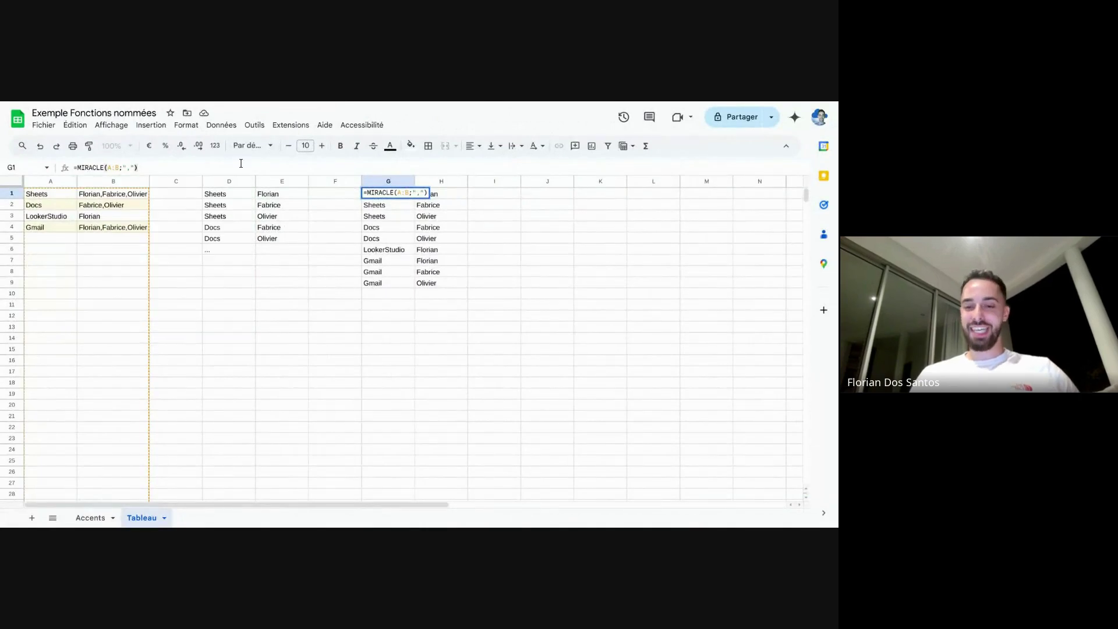
key(Return)
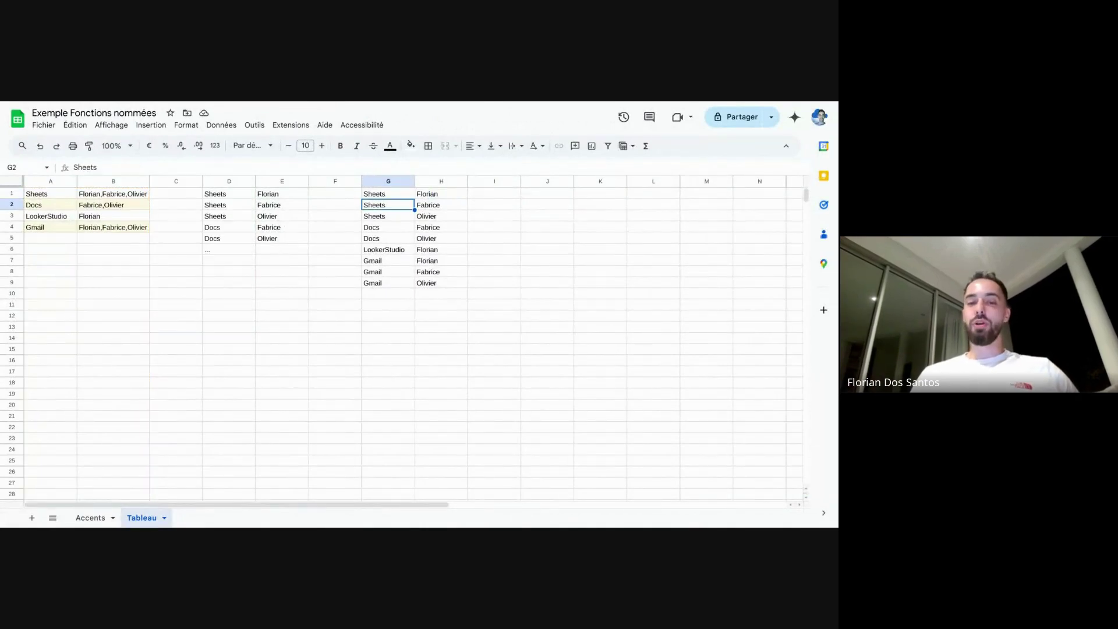
click(388, 194)
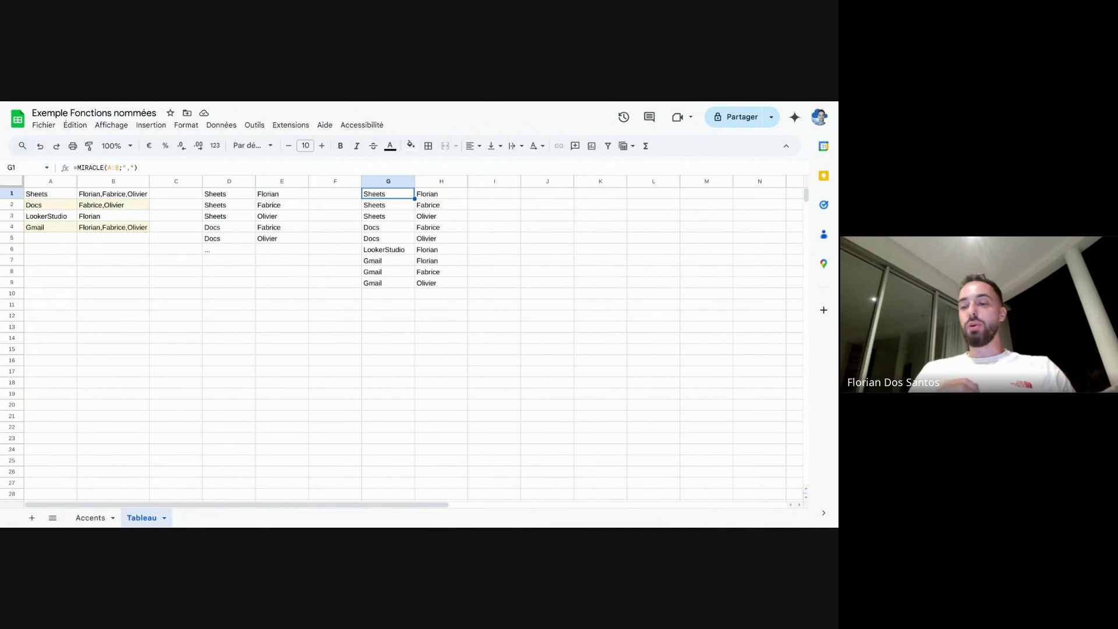